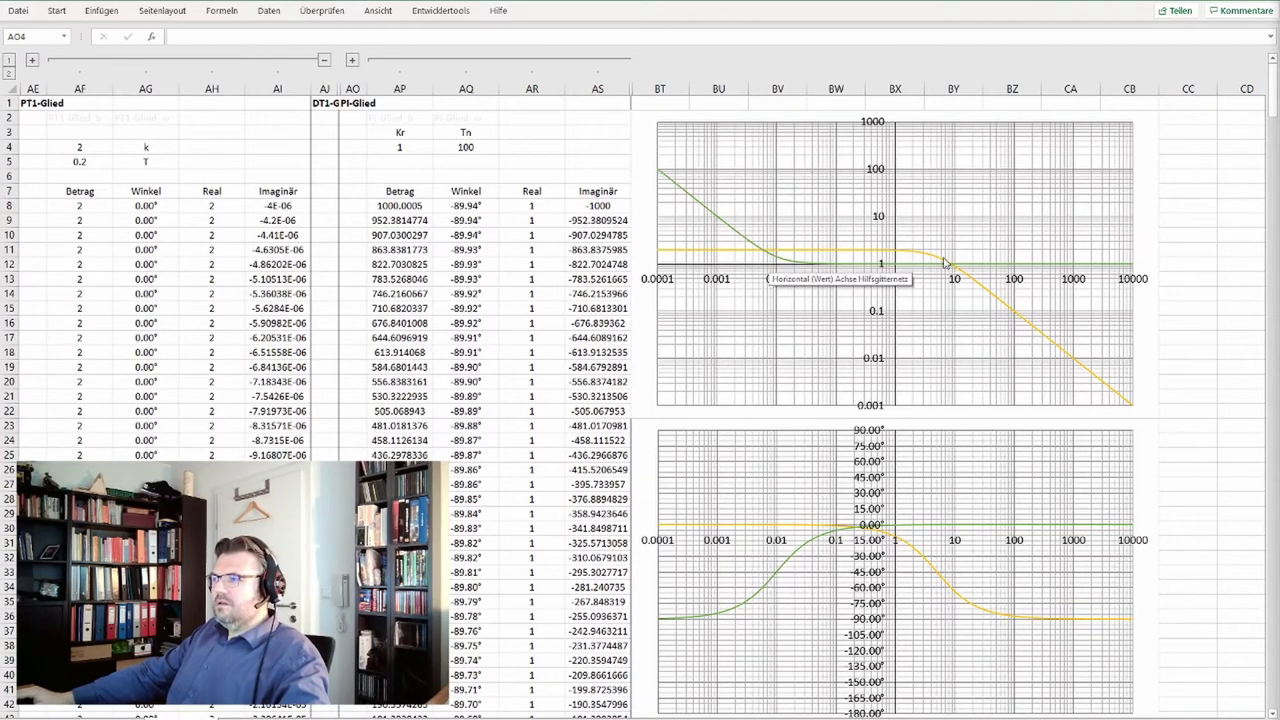
mouse_move(1120, 402)
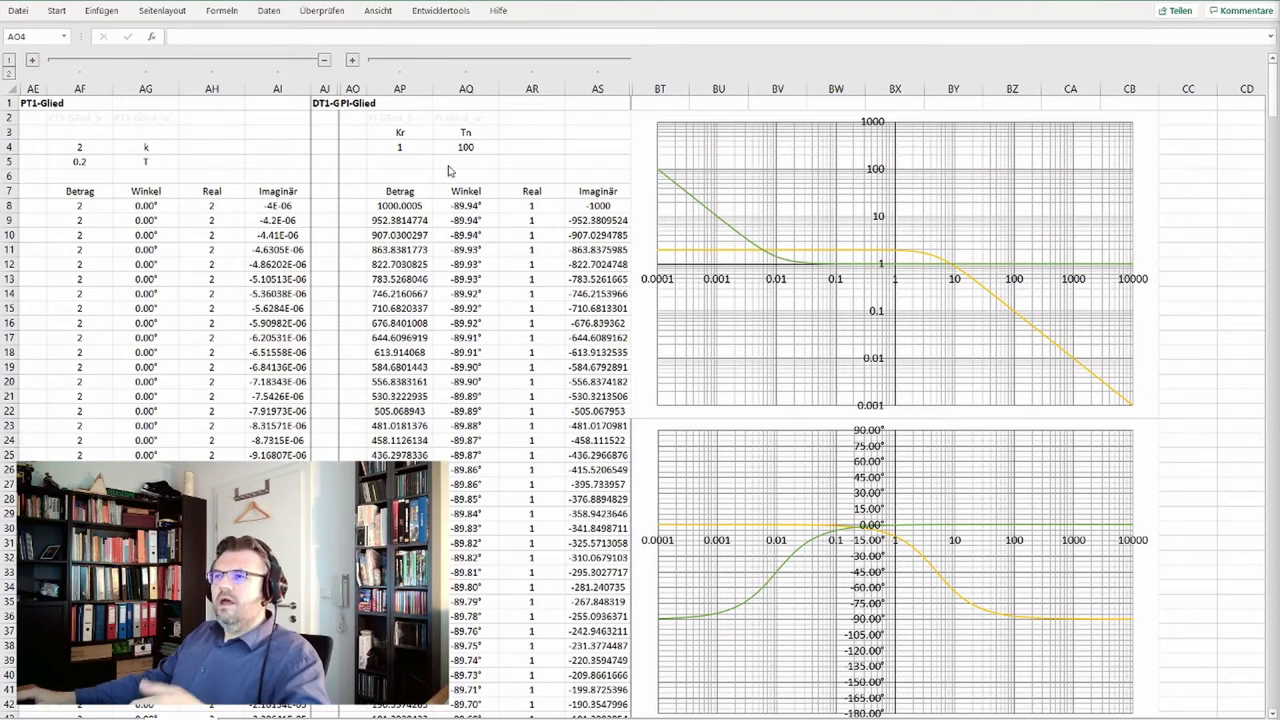
Step: Set the PI element's Tn in AQ4 to 50, then to 1
key(Right)
key(Right)
mouse_move(705, 259)
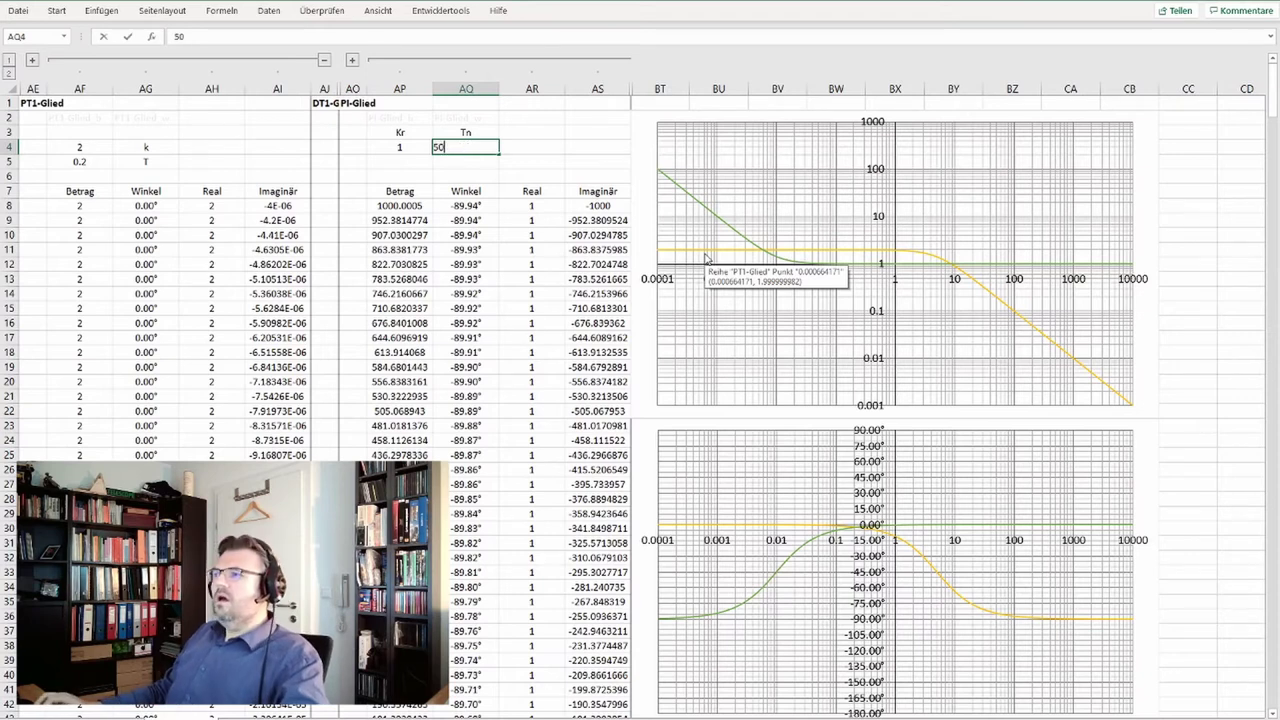
key(Return)
key(Up)
key(Return)
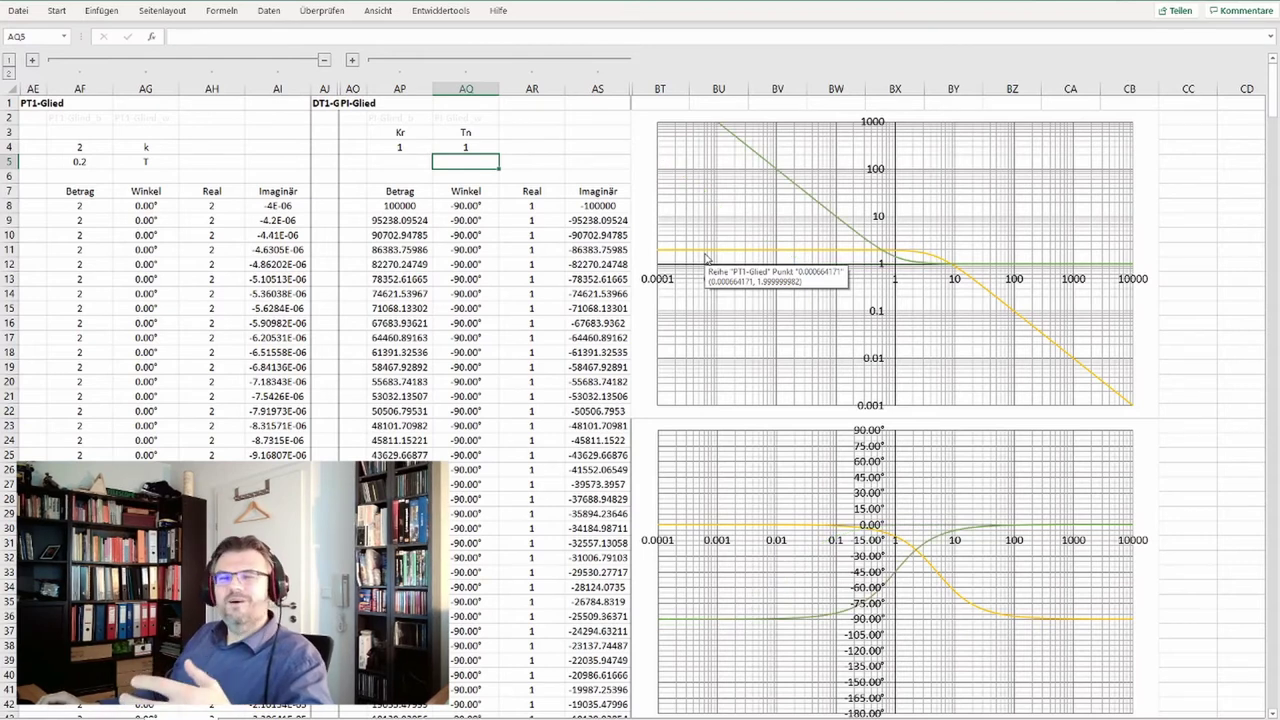
Step: Step the PI gain Kr in AP4 through 5 and 7 to 10
click(401, 148)
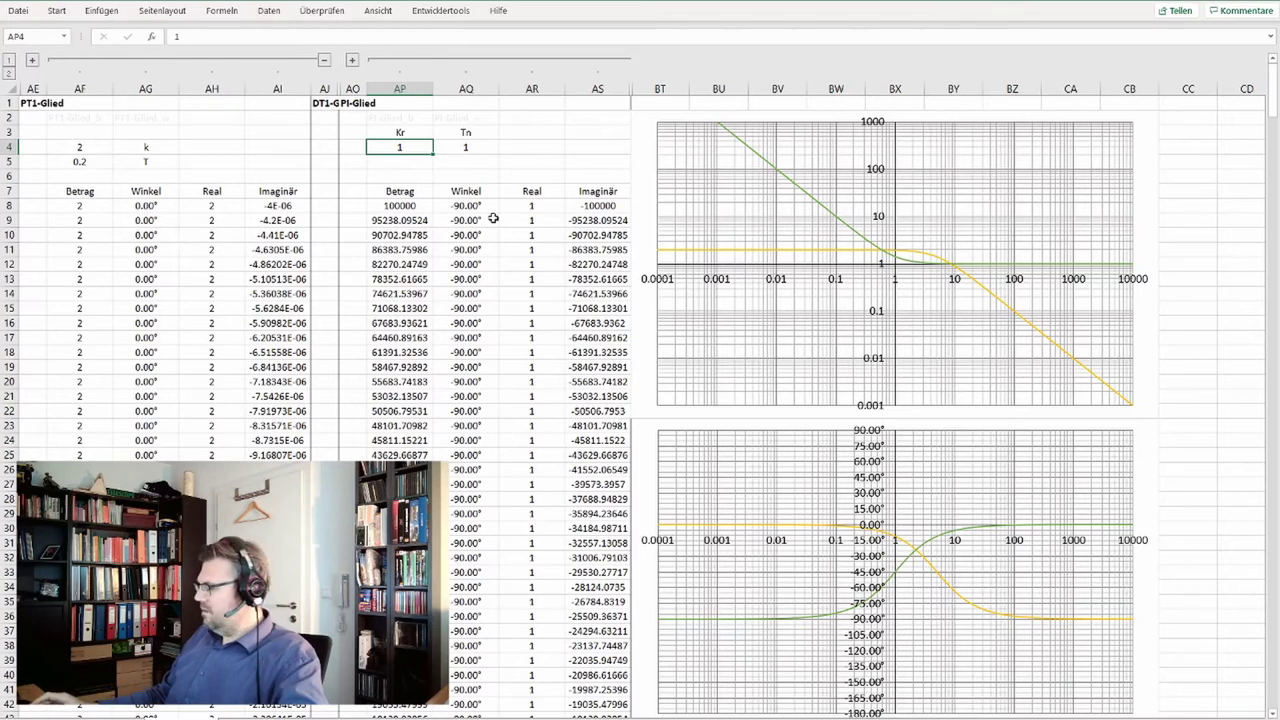
key(BackSpace)
text(5)
key(Return)
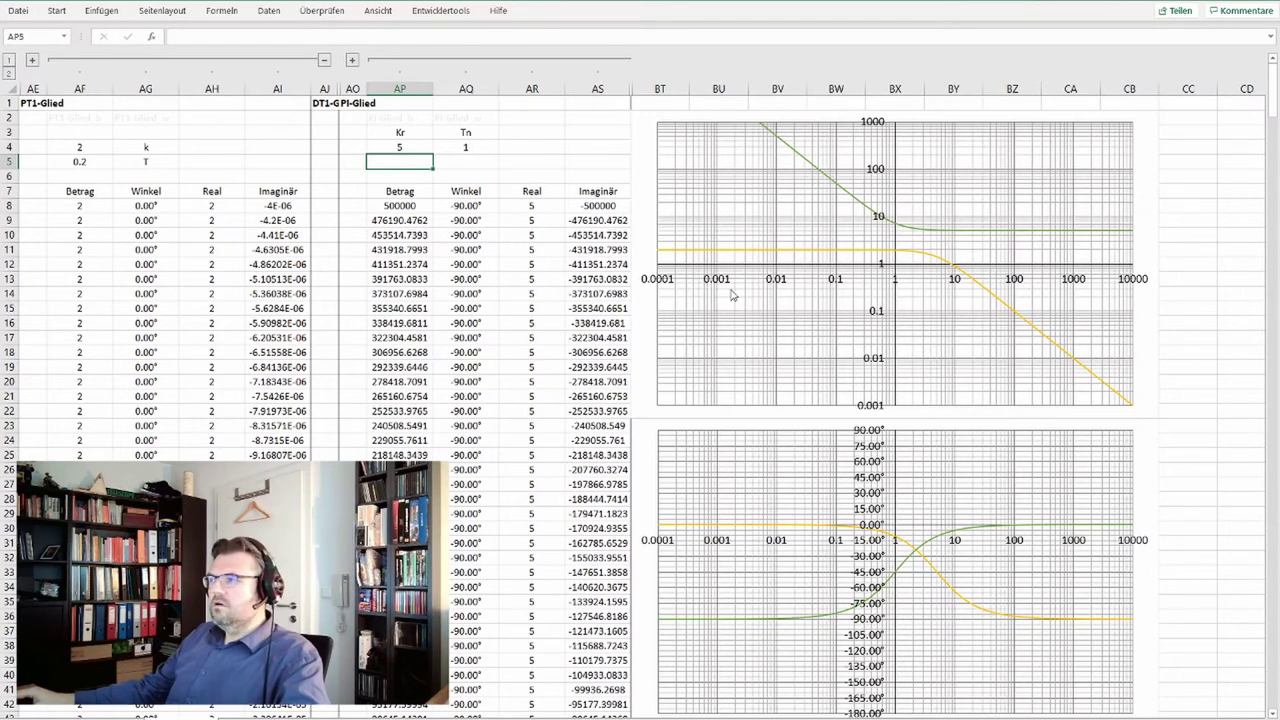
click(391, 152)
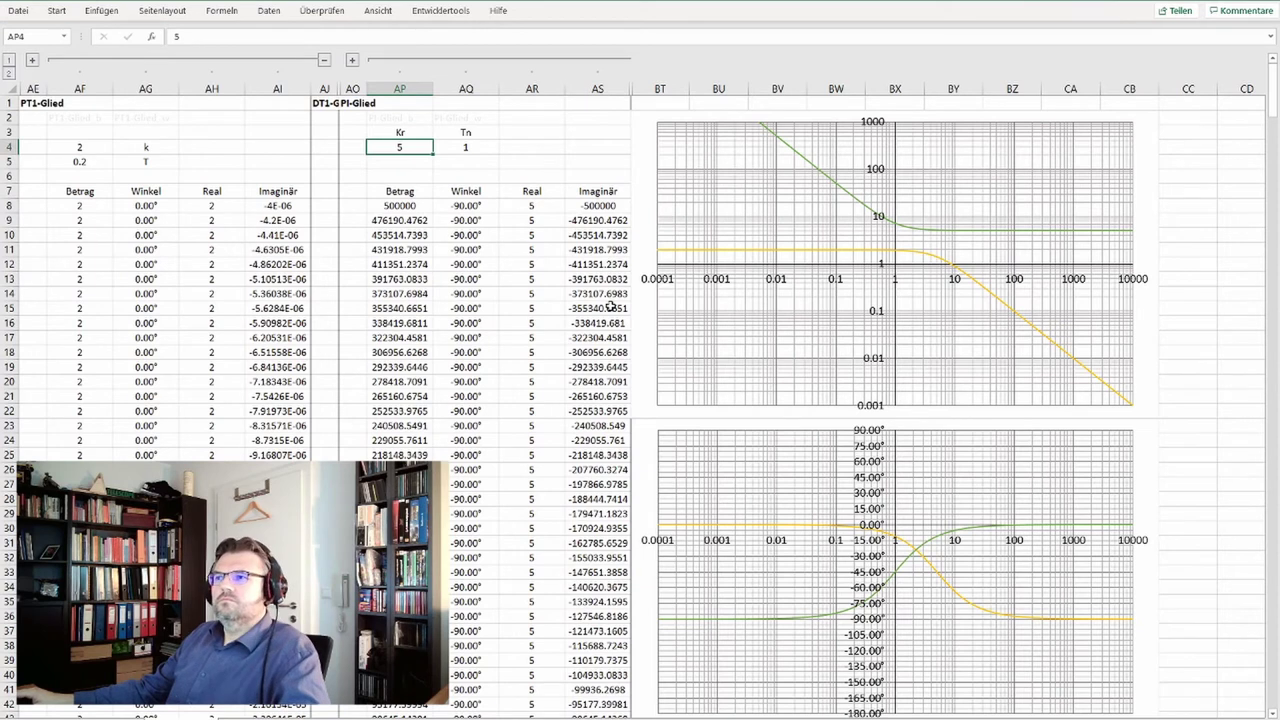
key(Return)
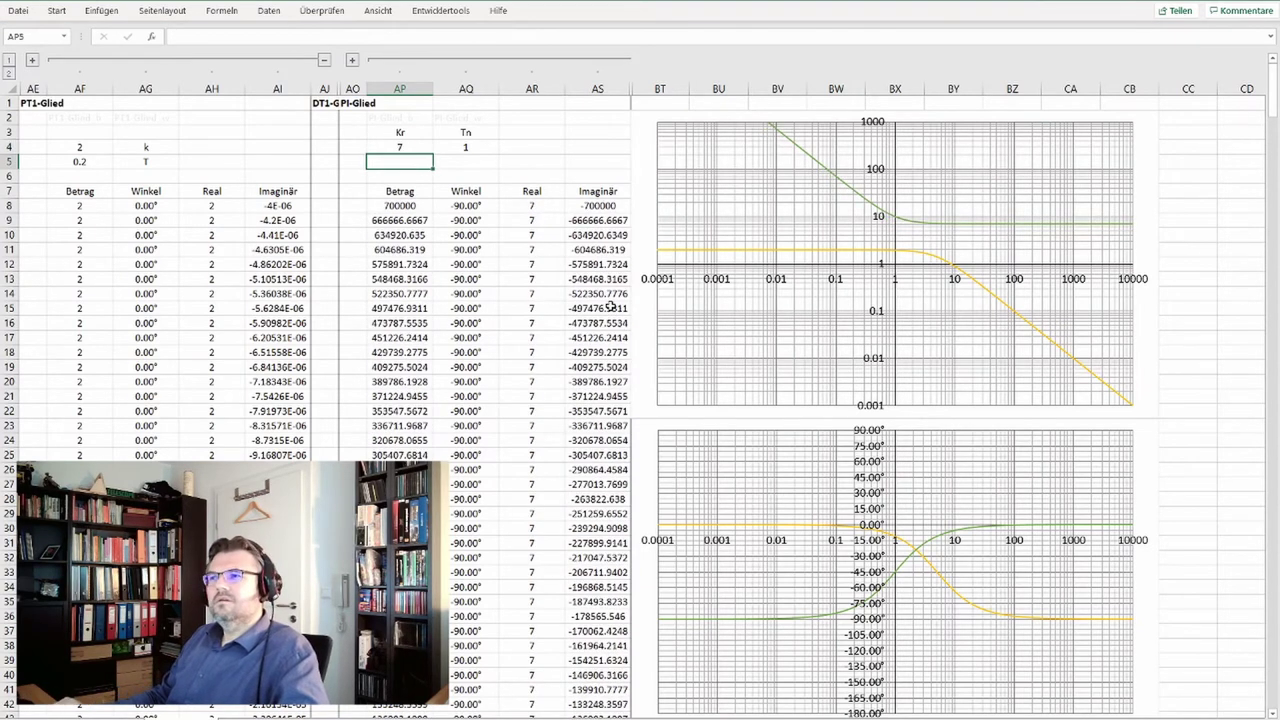
key(Up)
key(Return)
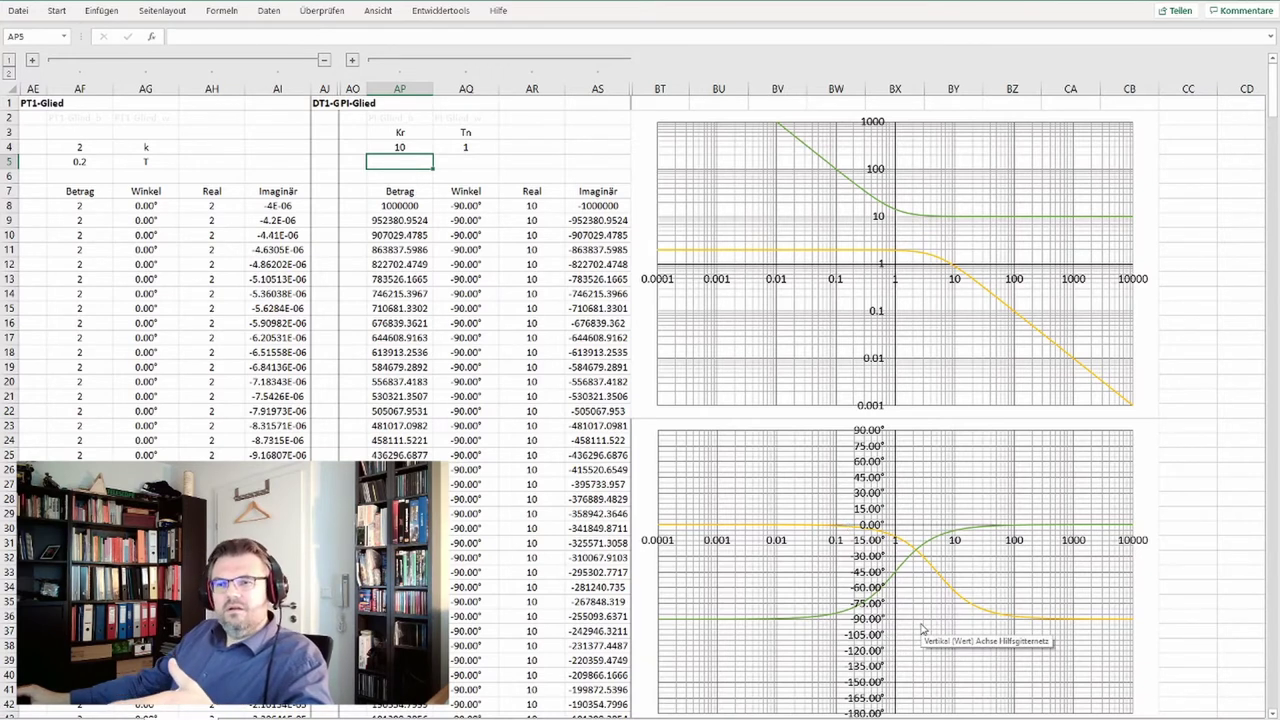
Step: Add the Summe series to the magnitude chart via Daten auswählen
right_click(814, 360)
click(870, 426)
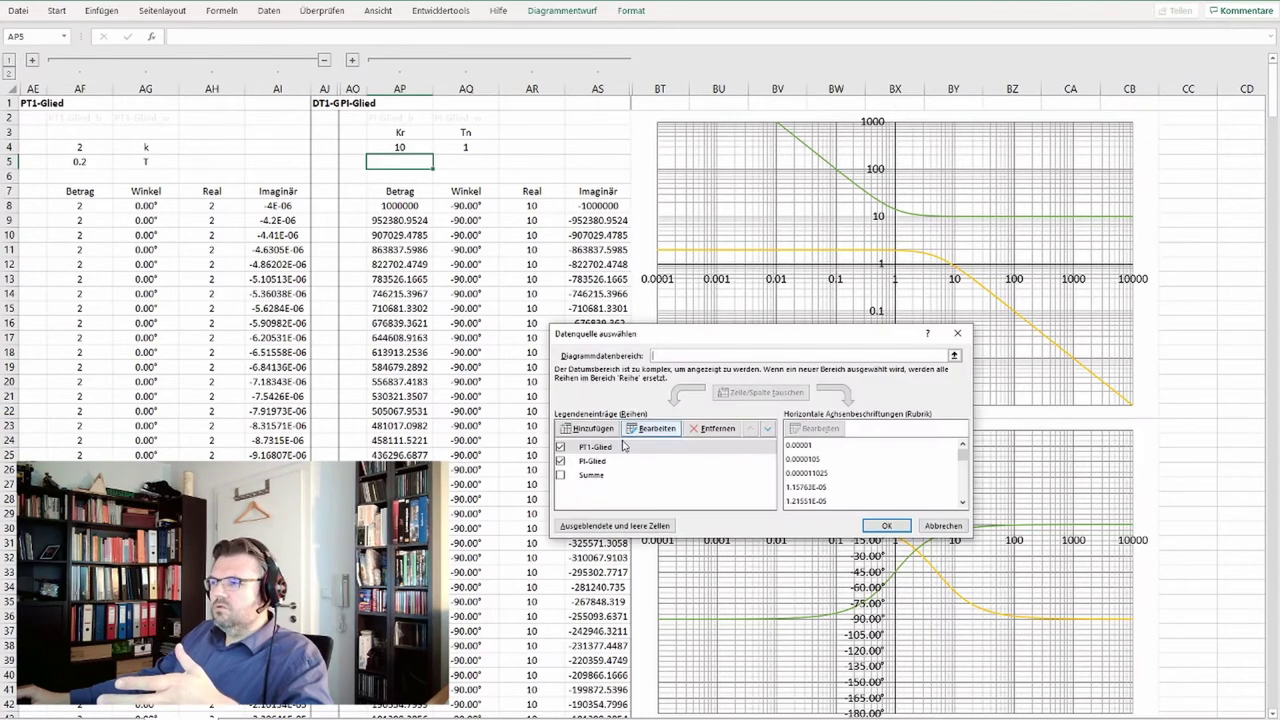
click(560, 476)
click(886, 527)
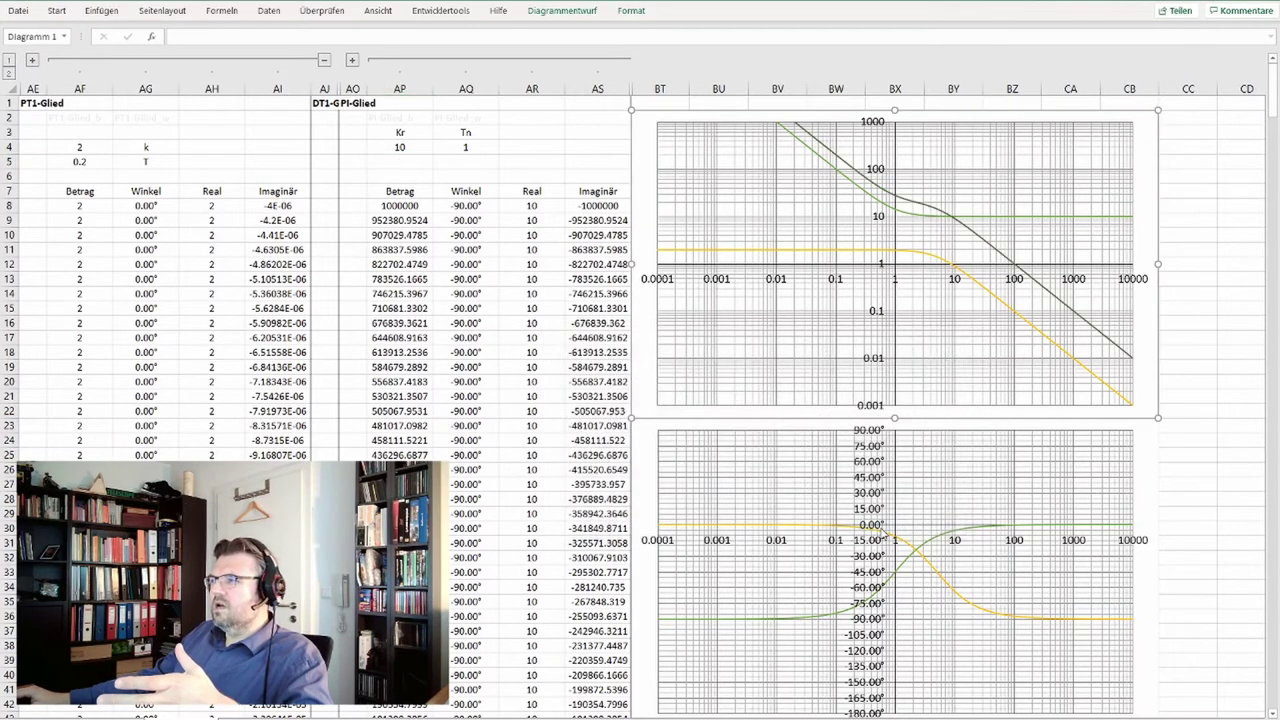
Step: Add the Summe series to the phase chart via Daten auswählen
right_click(890, 530)
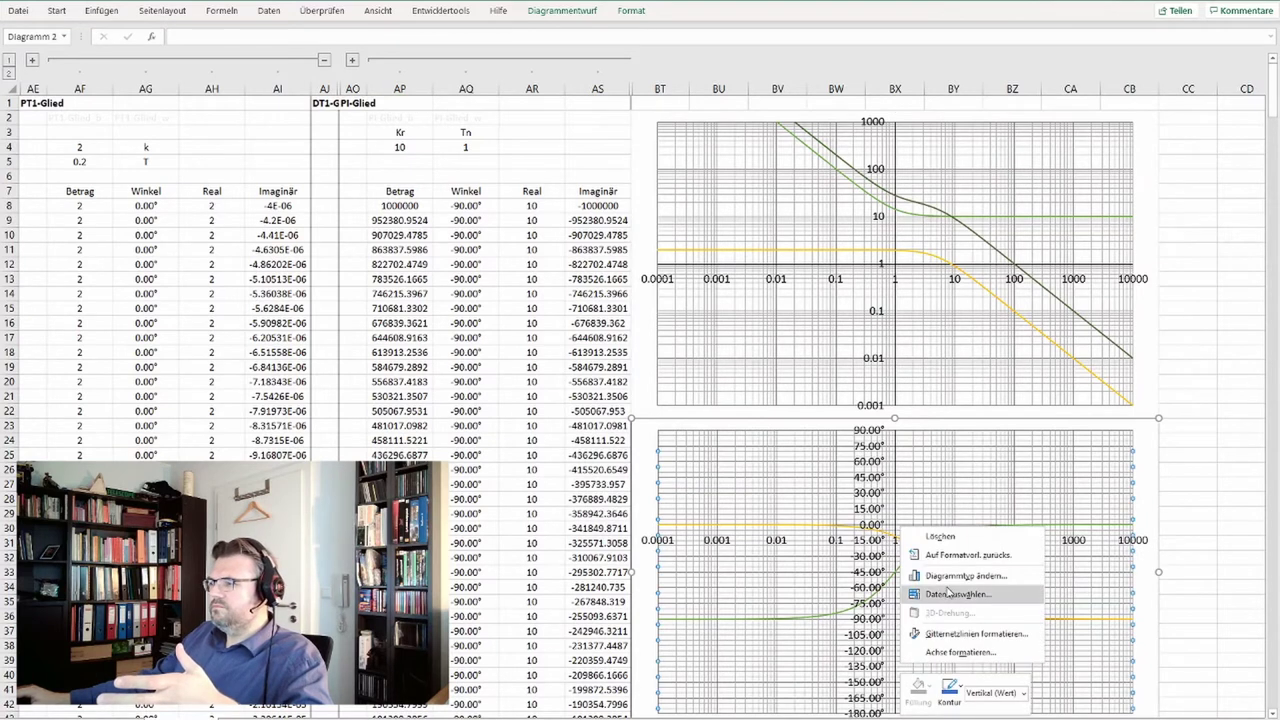
click(952, 594)
click(560, 476)
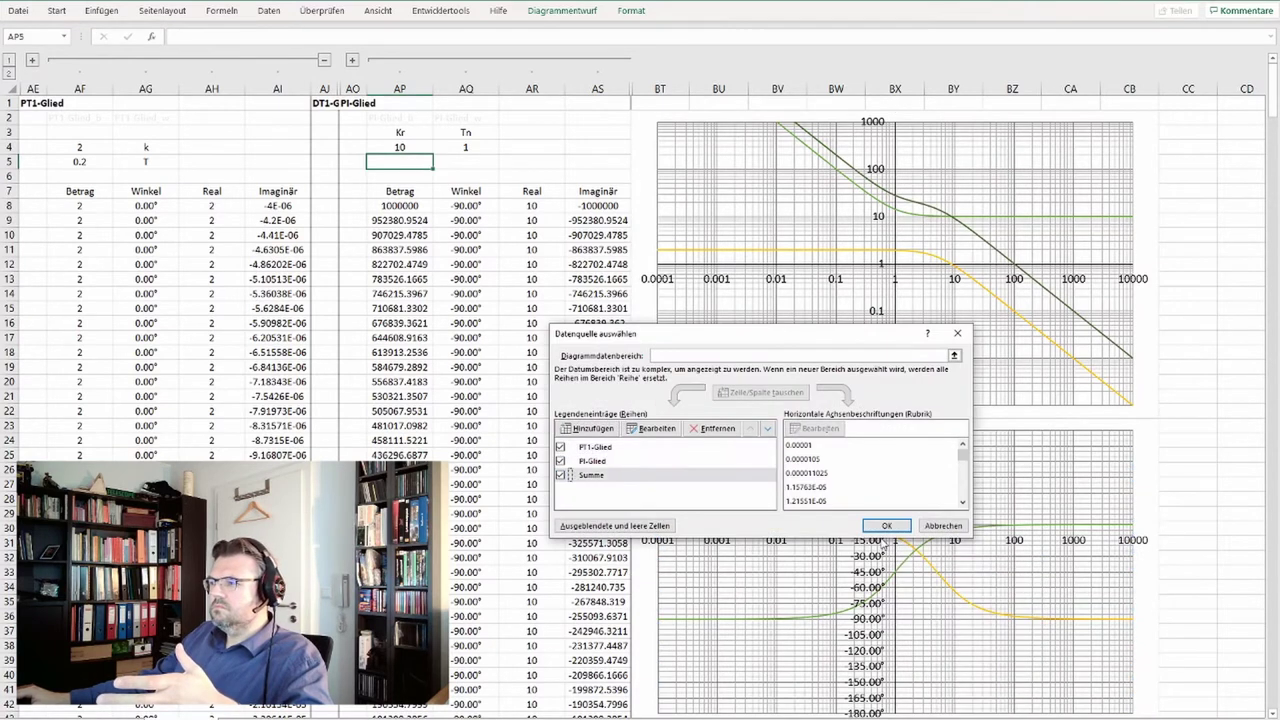
click(886, 526)
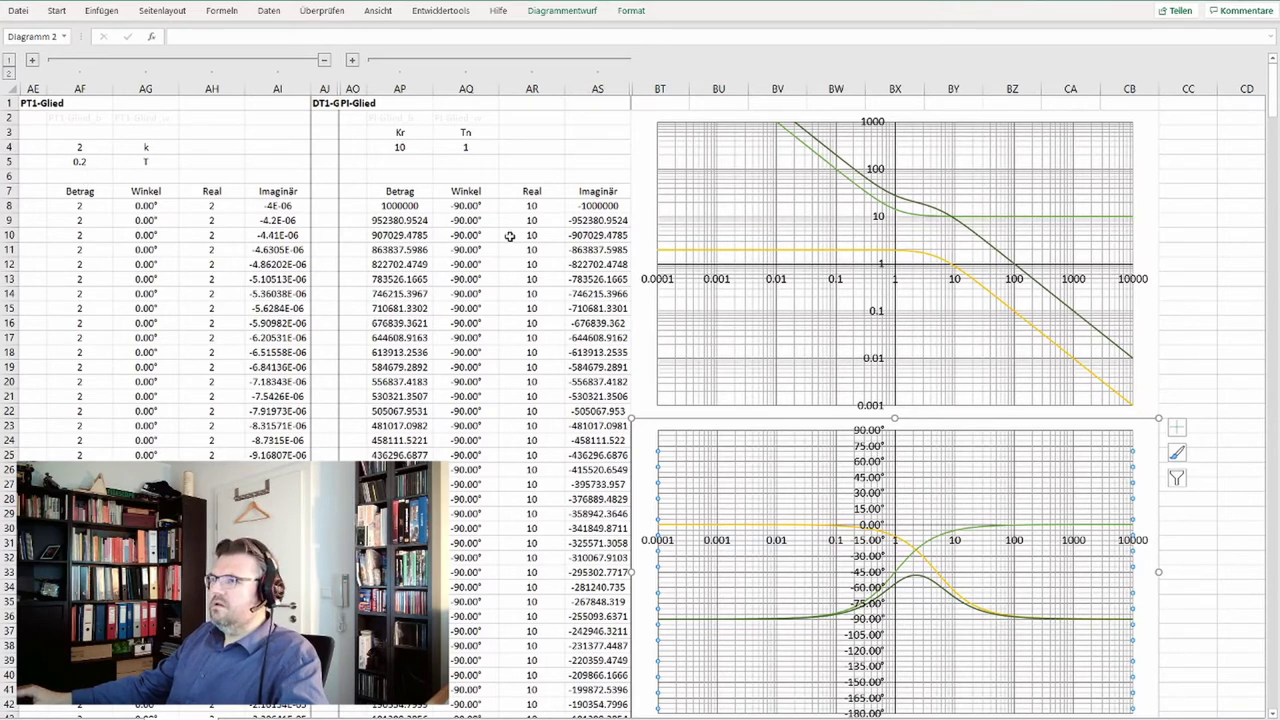
Step: Set the PI gain Kr in AP4 to 2 and Tn in AQ4 to 10
click(490, 175)
key(Up)
key(Up)
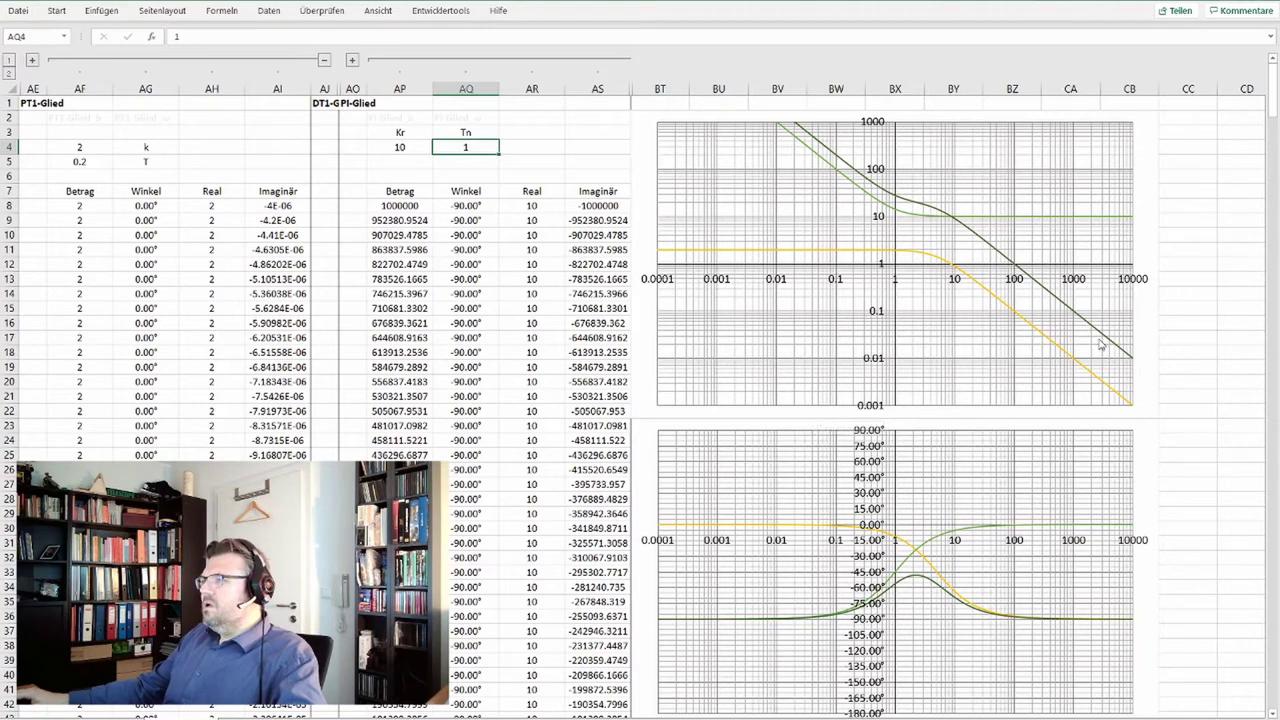
click(399, 145)
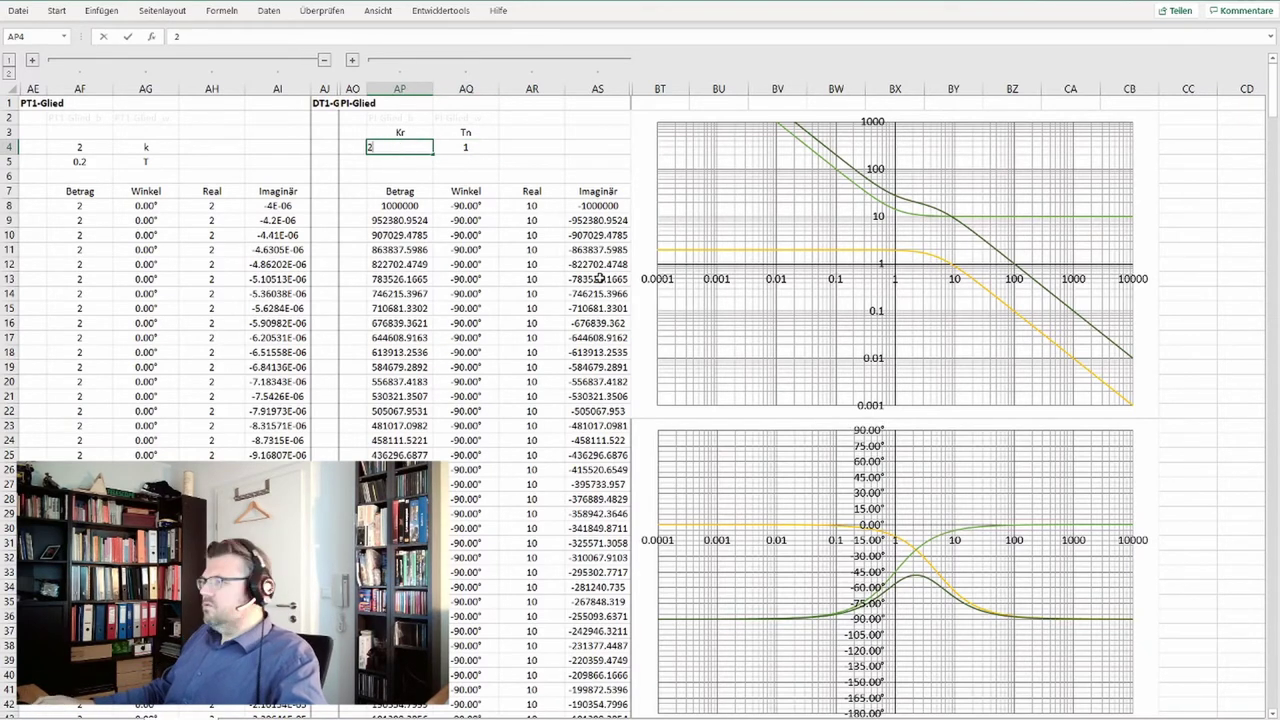
key(Return)
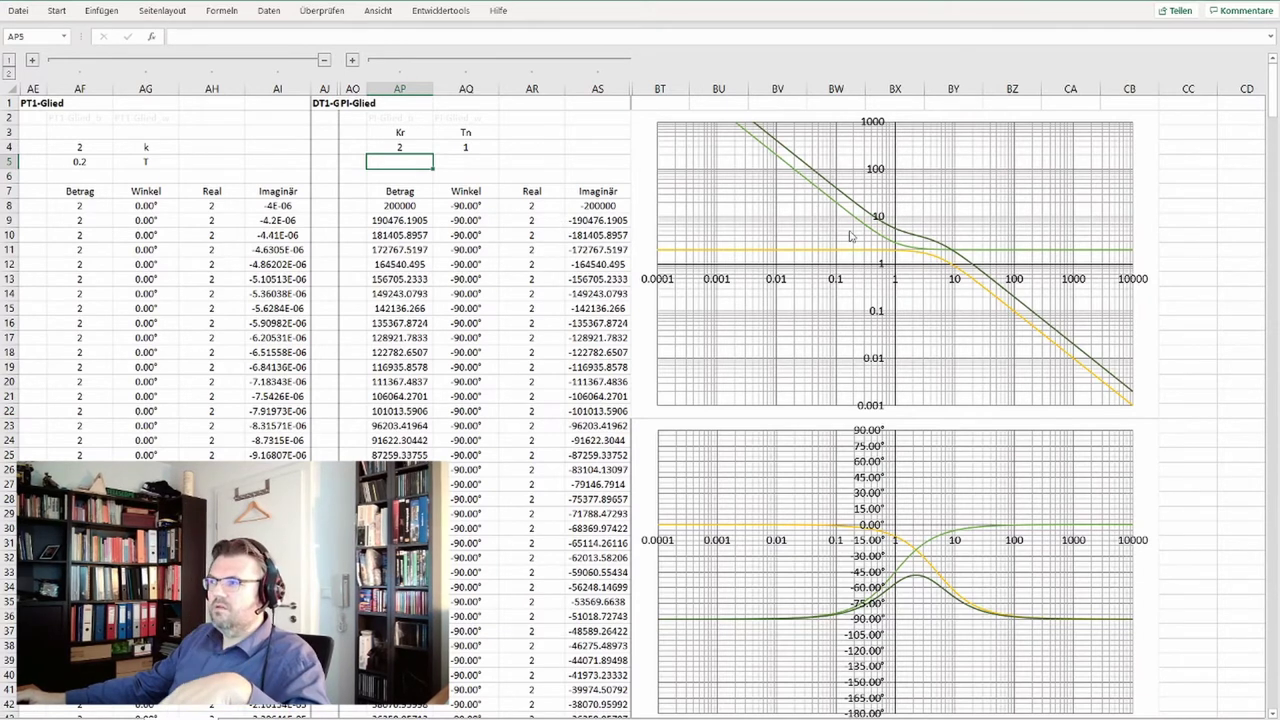
click(467, 145)
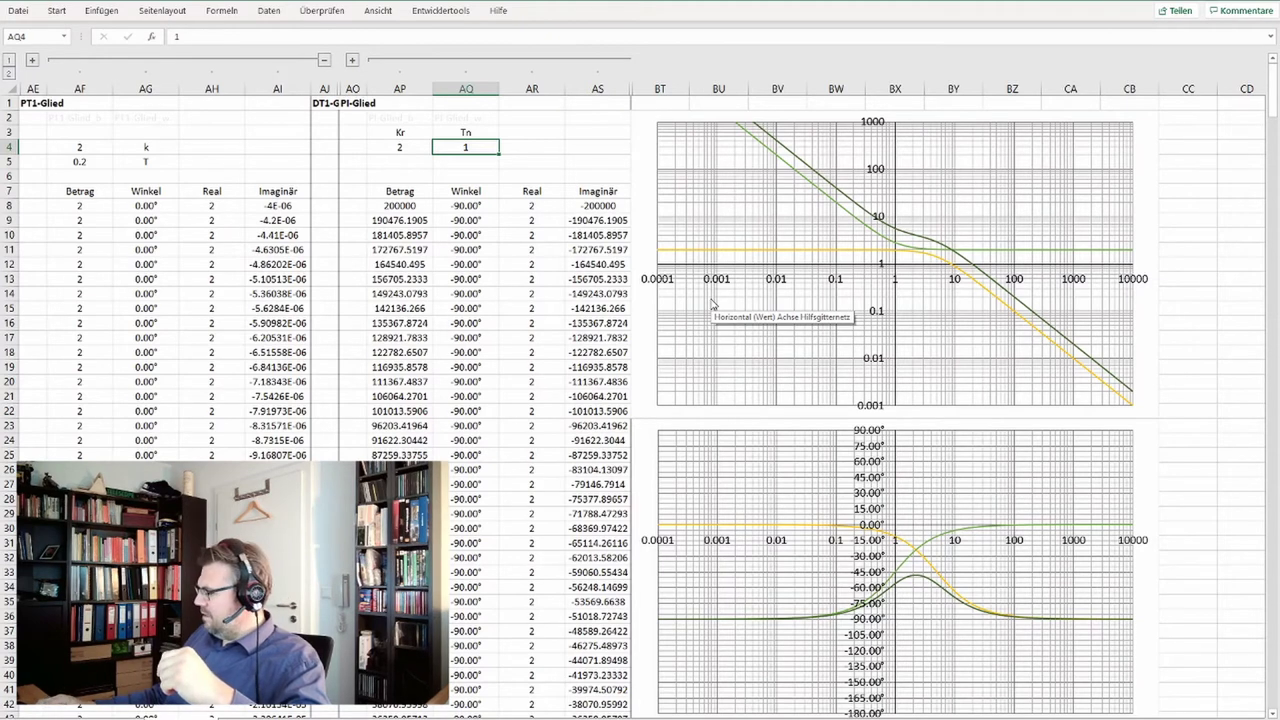
text(10)
key(Return)
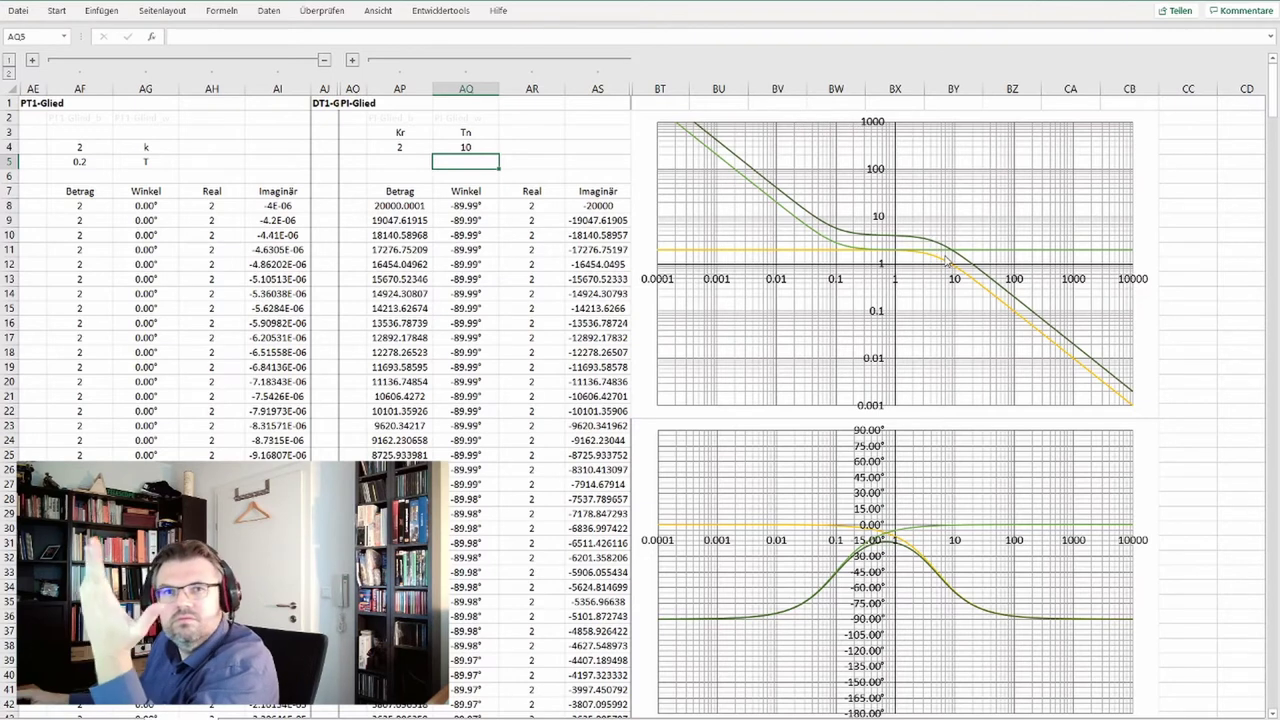
Step: Enter 0.01 as the PI element's Tn in AQ4
click(481, 150)
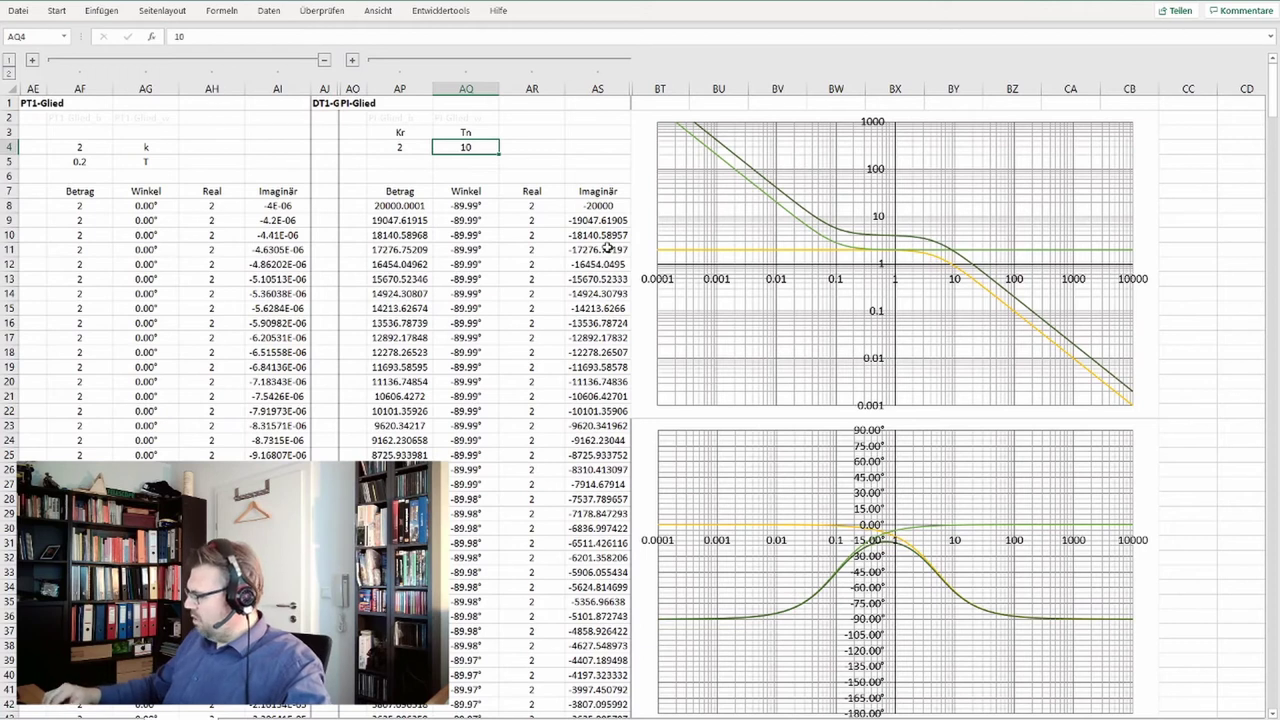
text(0.)
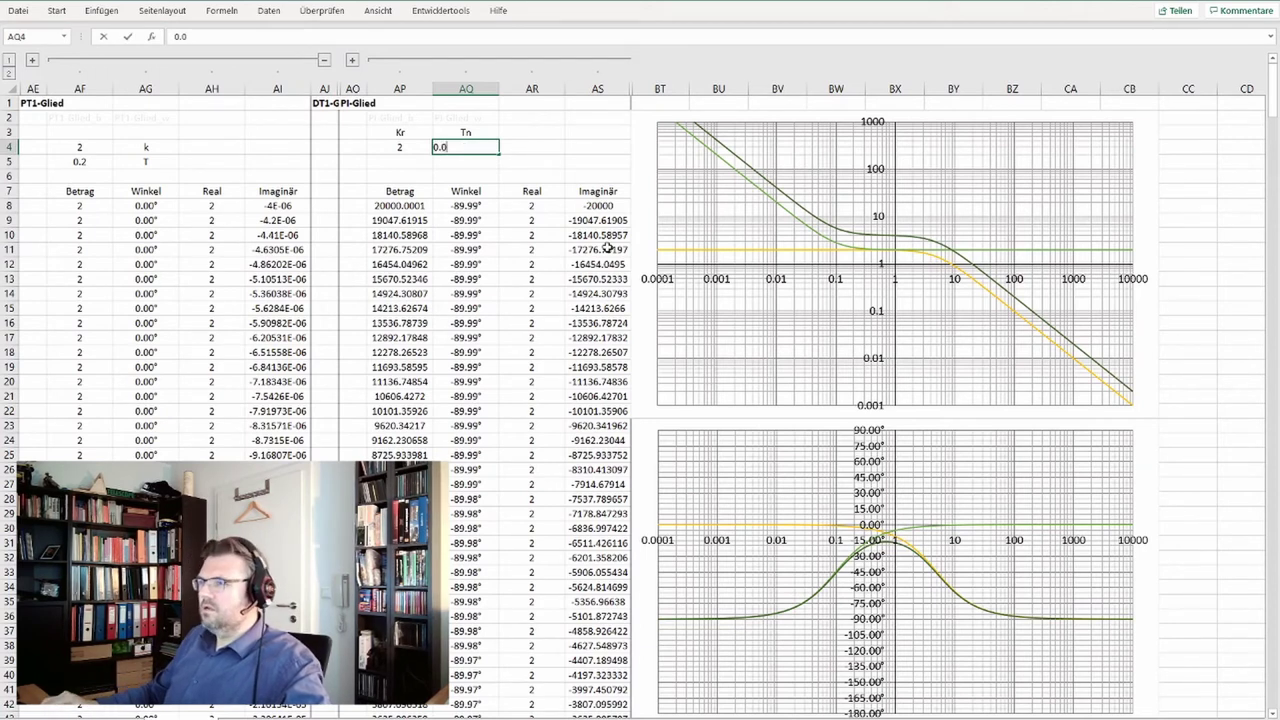
key(Return)
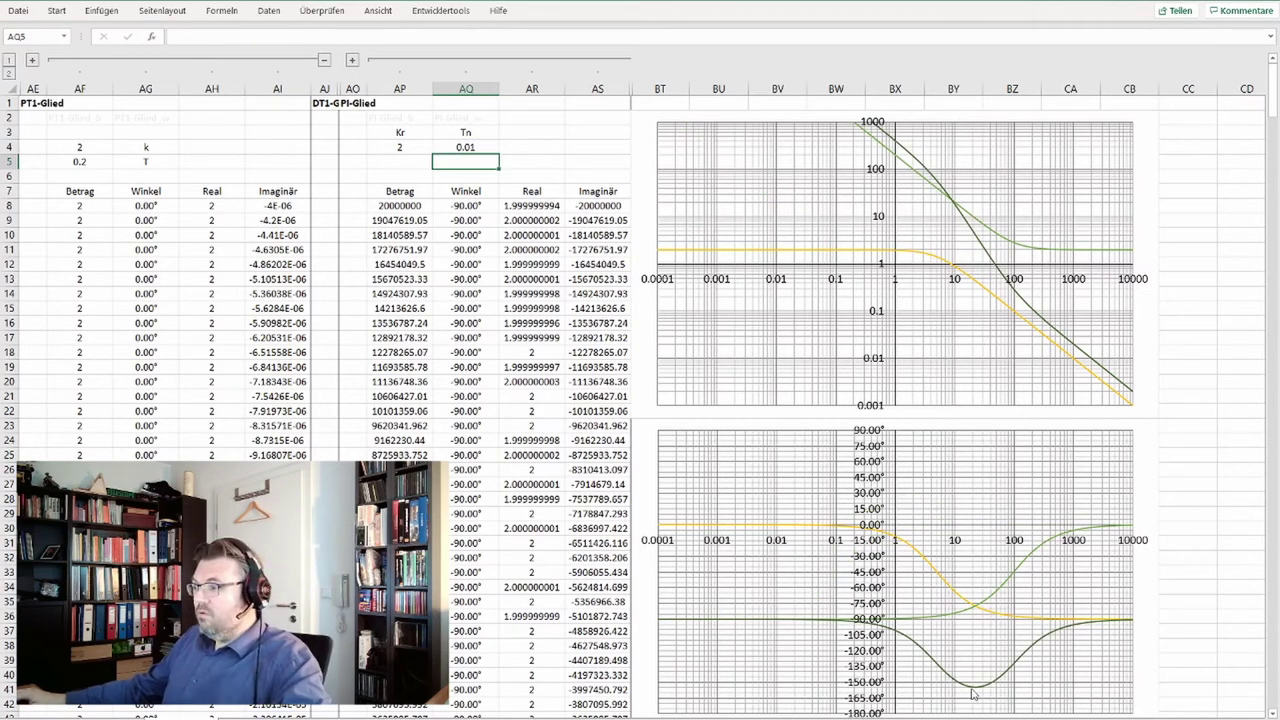
Step: Scroll to the charts and read the Summe phase minimum of about -150°
scroll(975, 693, down, 1)
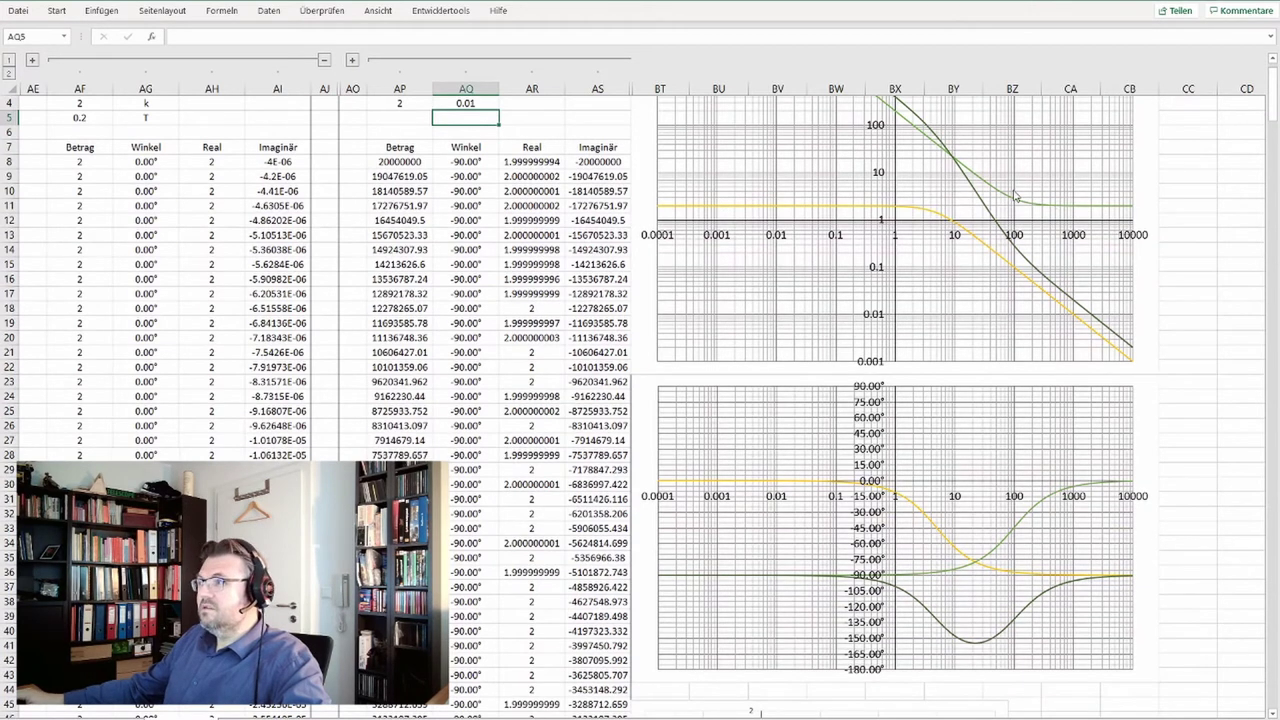
scroll(972, 192, up, 1)
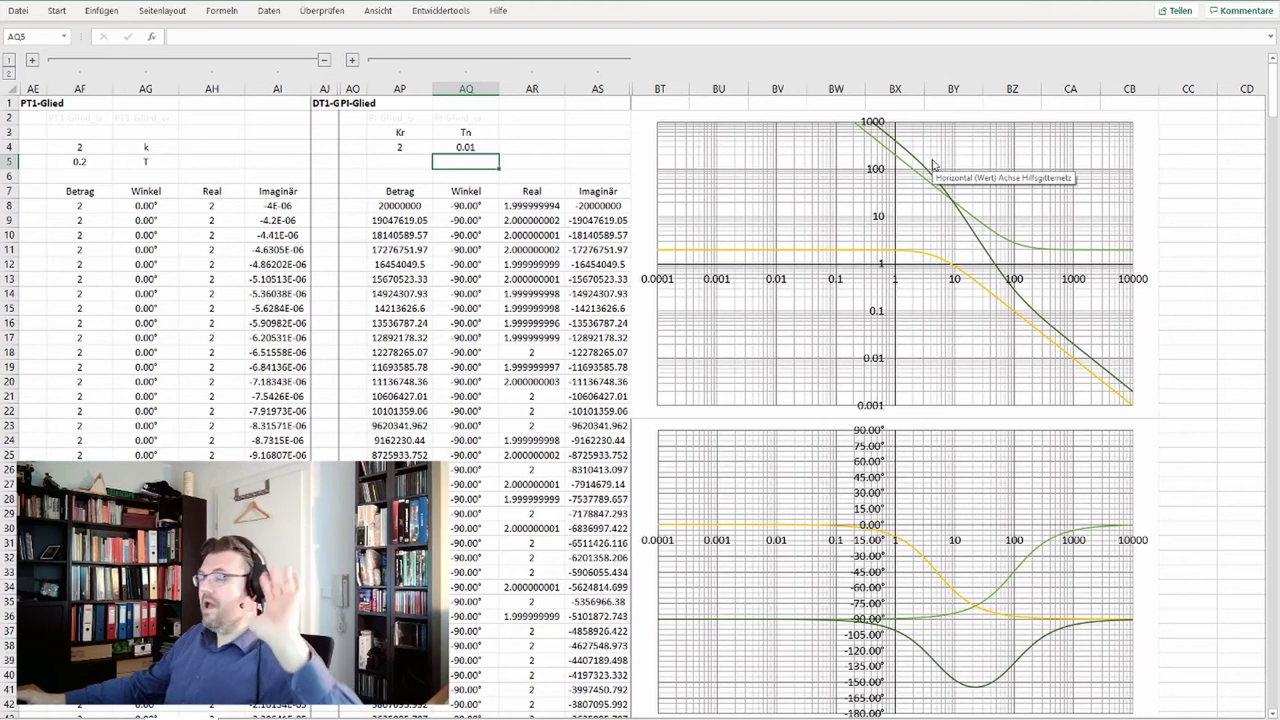
scroll(940, 683, down, 1)
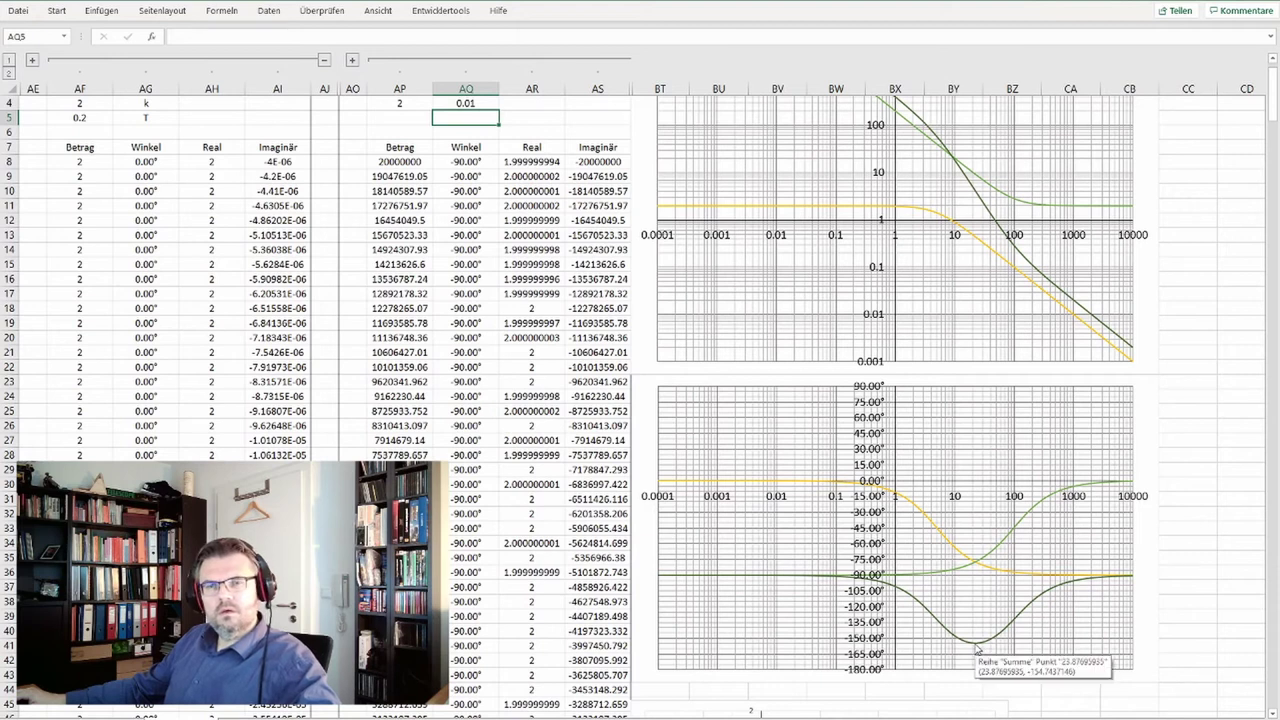
mouse_move(972, 653)
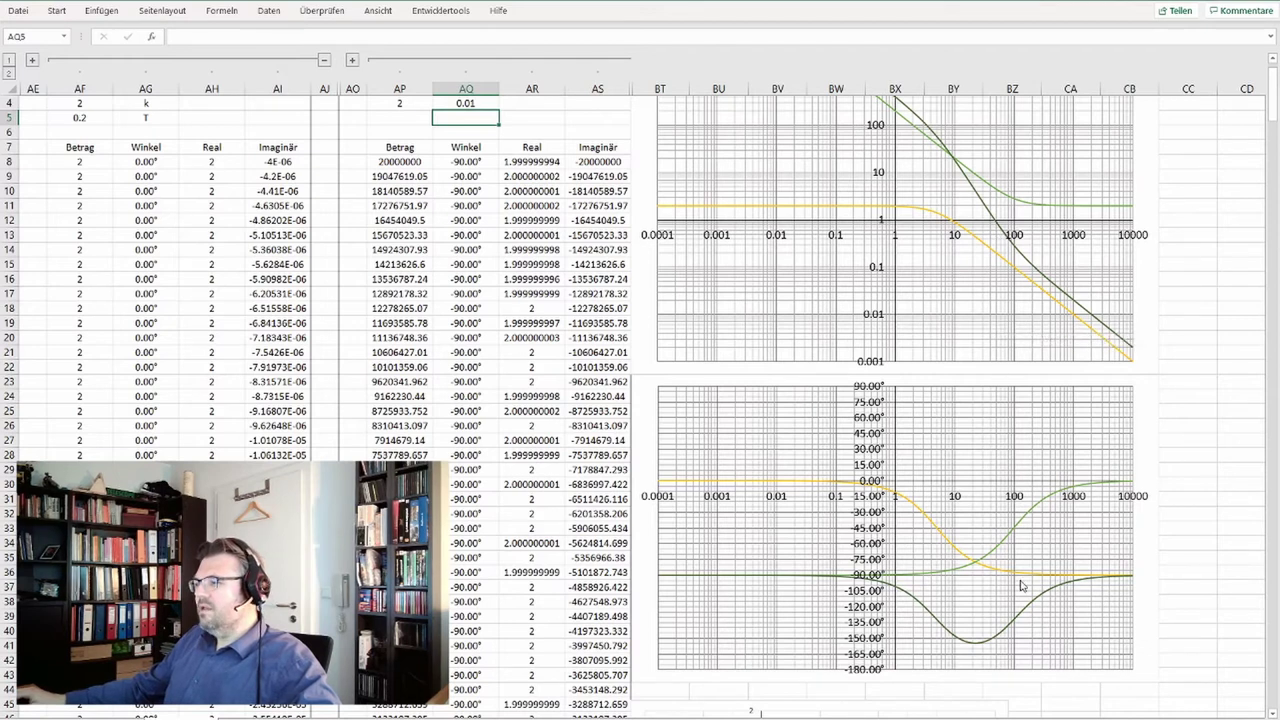
mouse_move(1012, 628)
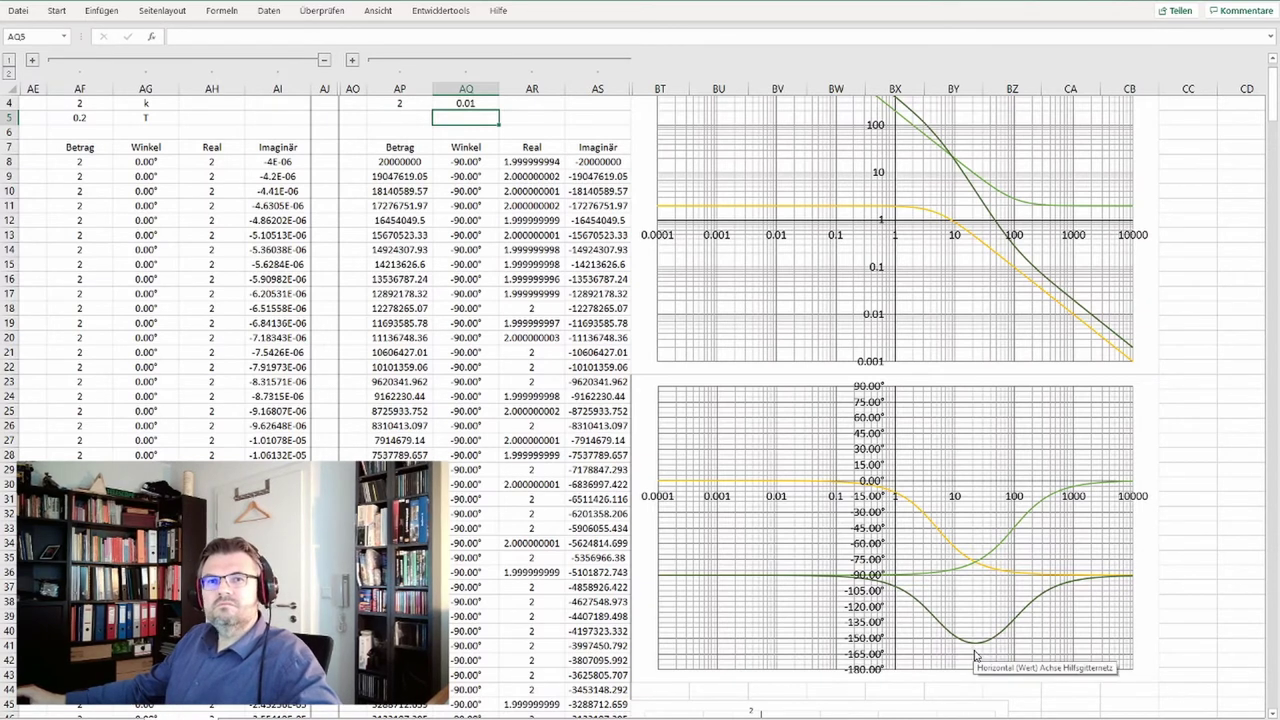
scroll(930, 455, up, 1)
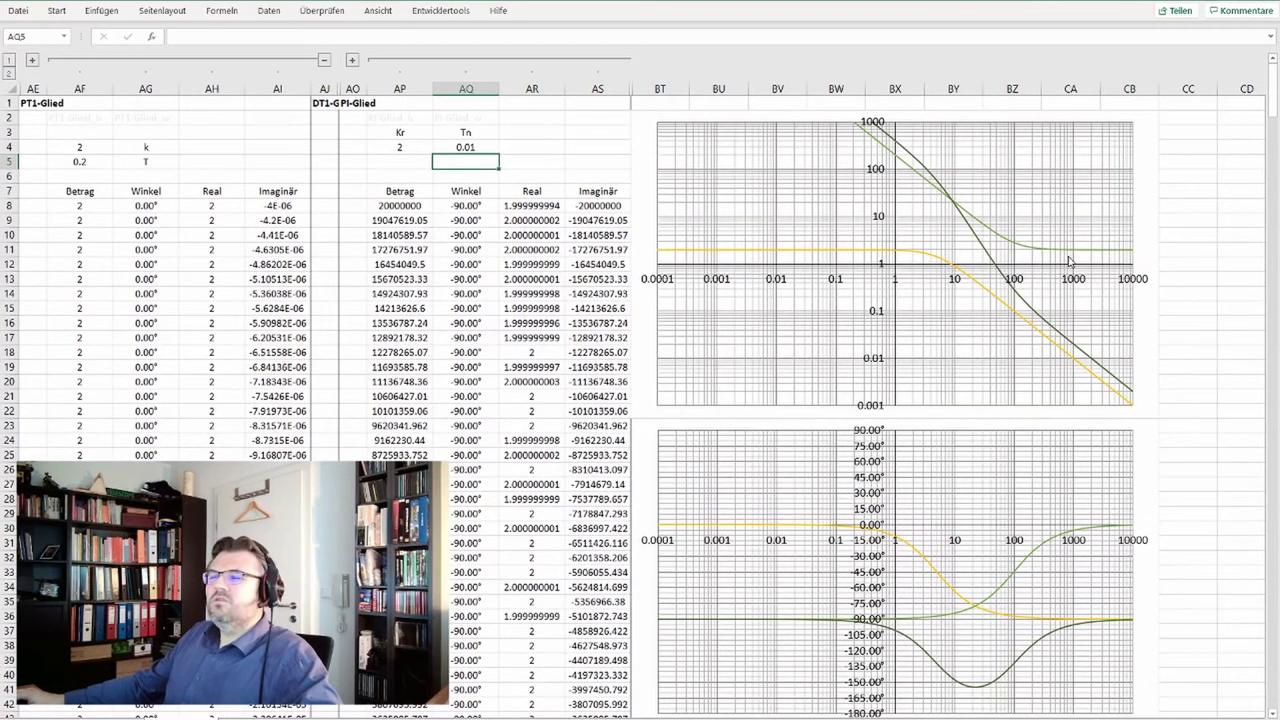
mouse_move(1072, 257)
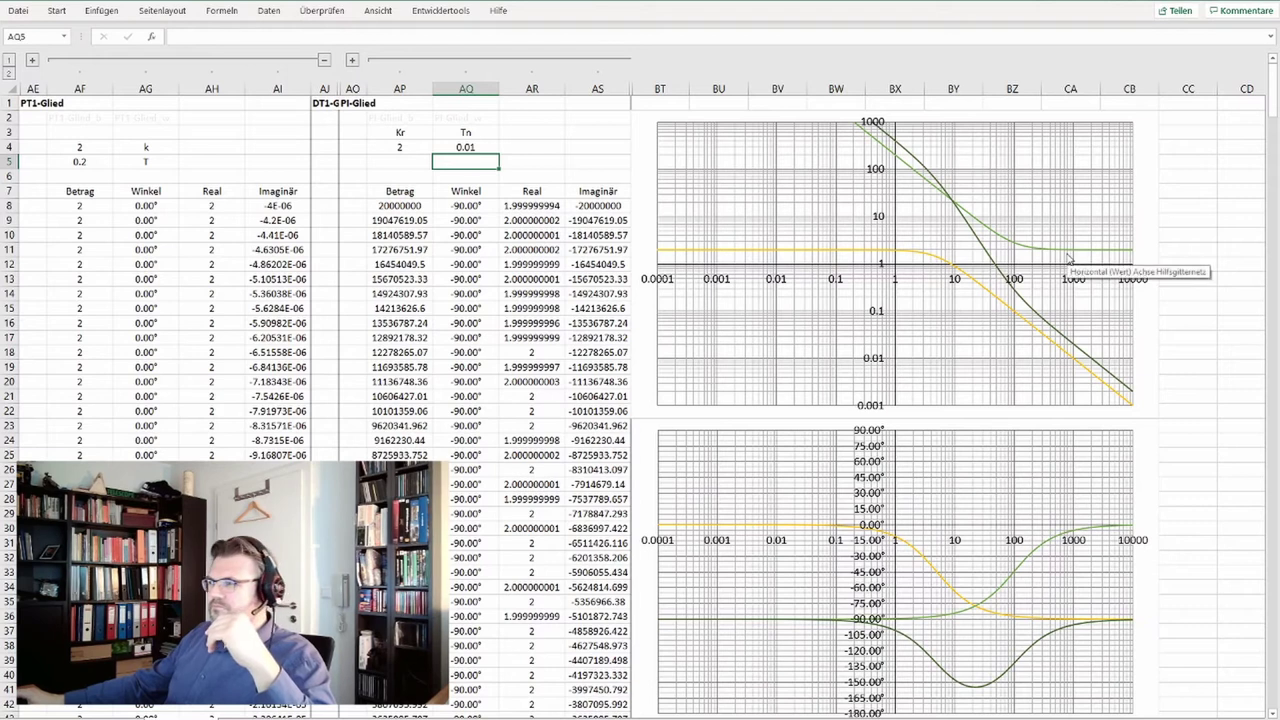
Step: Enter 0.2 in AQ4 so Tn matches the PT1 time constant
click(467, 146)
text(0.2)
key(Return)
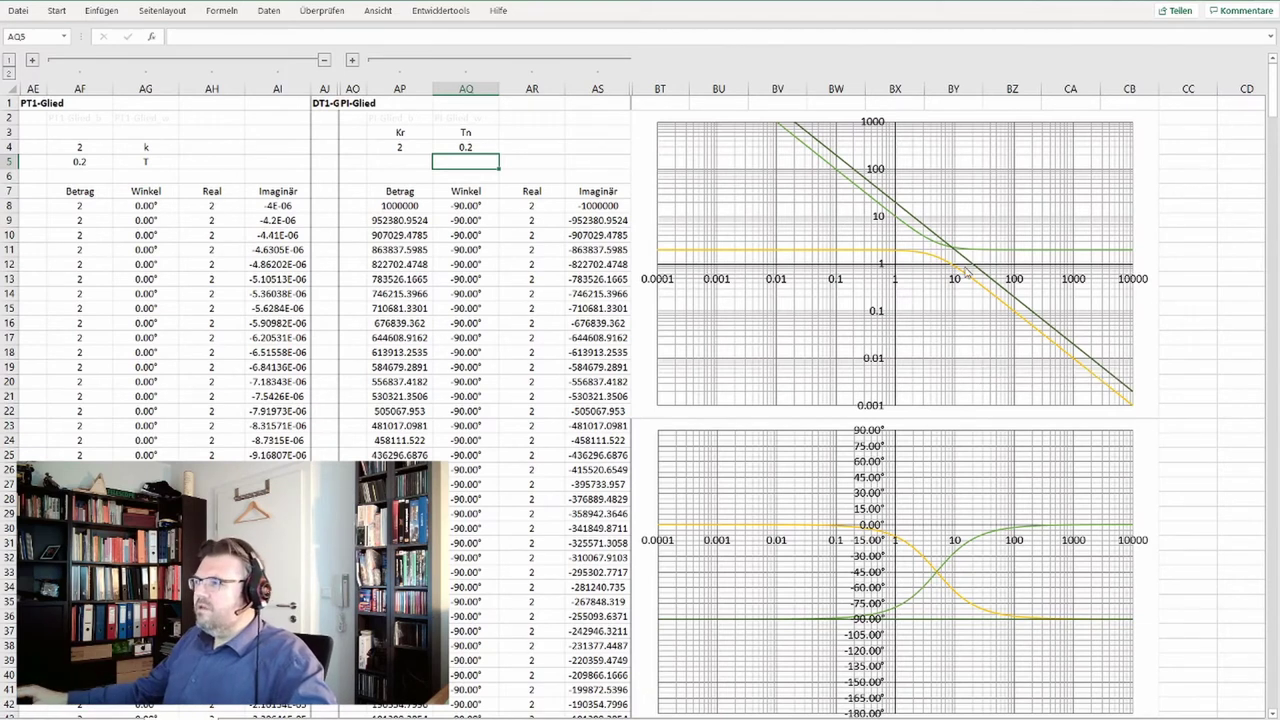
mouse_move(785, 121)
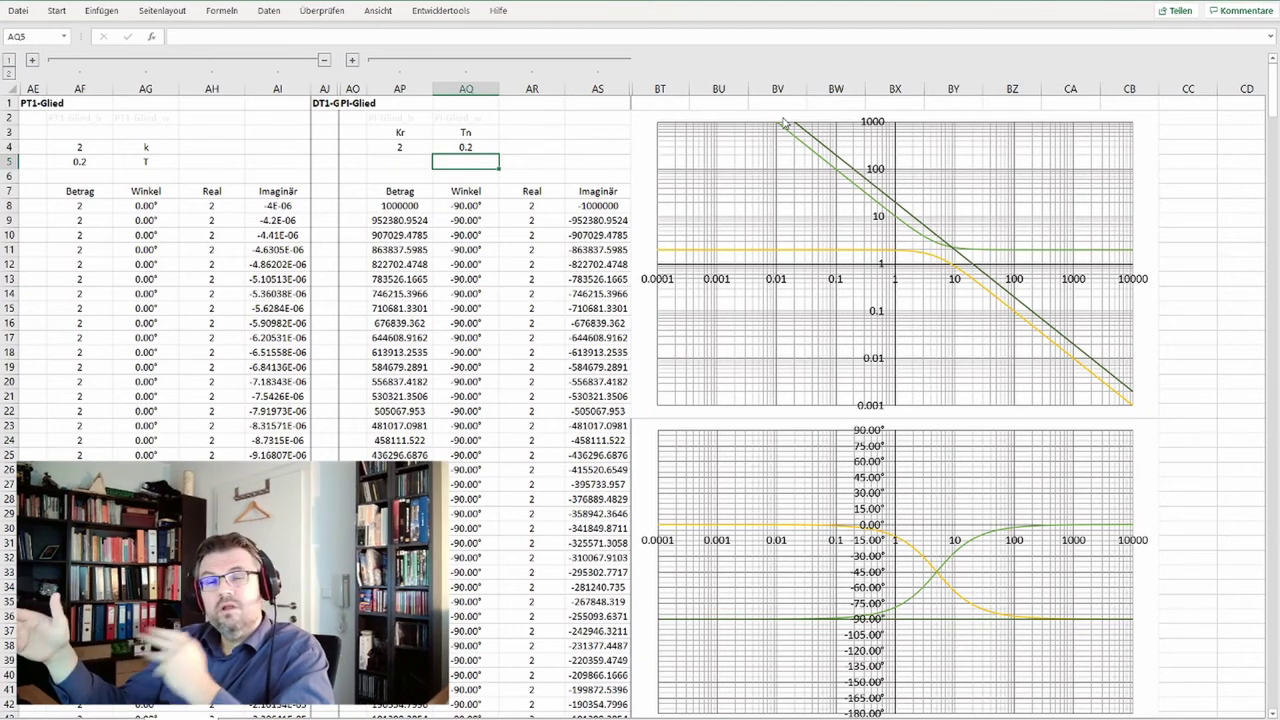
Step: Set the PI gain Kr in AP4 to 5, then to 100
key(Up)
key(Left)
key(Return)
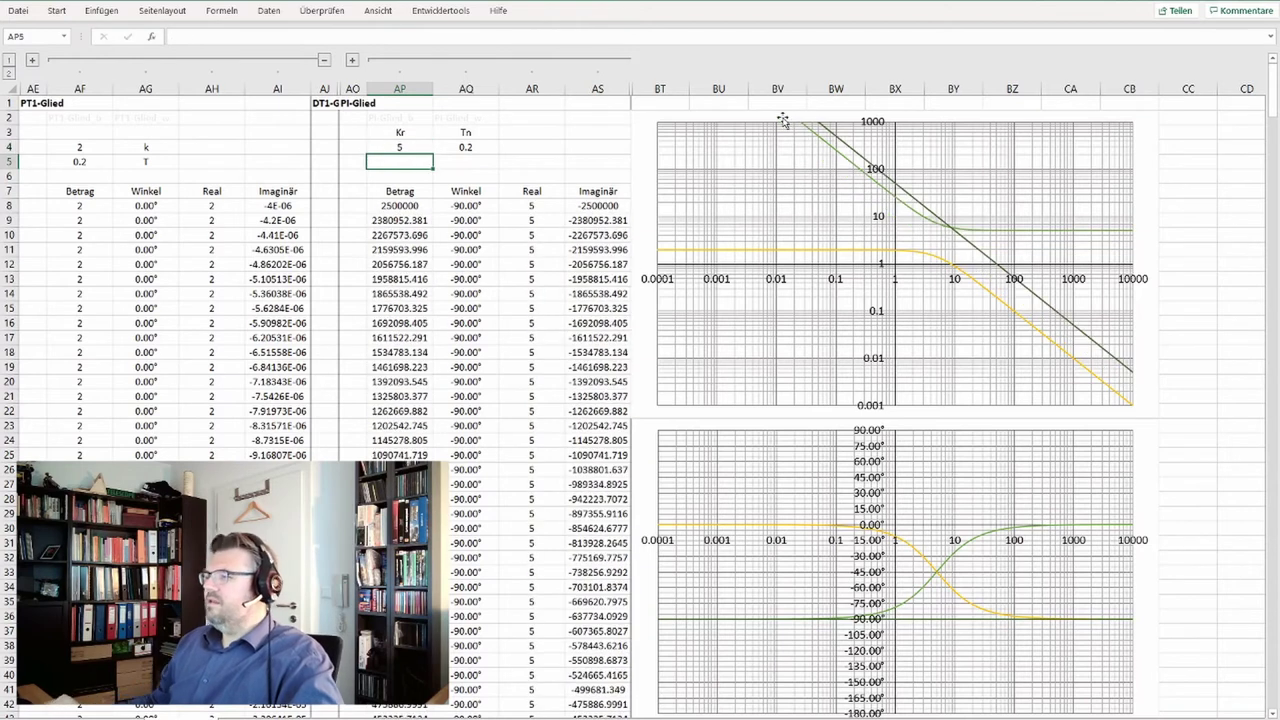
key(Up)
text(1)
key(Return)
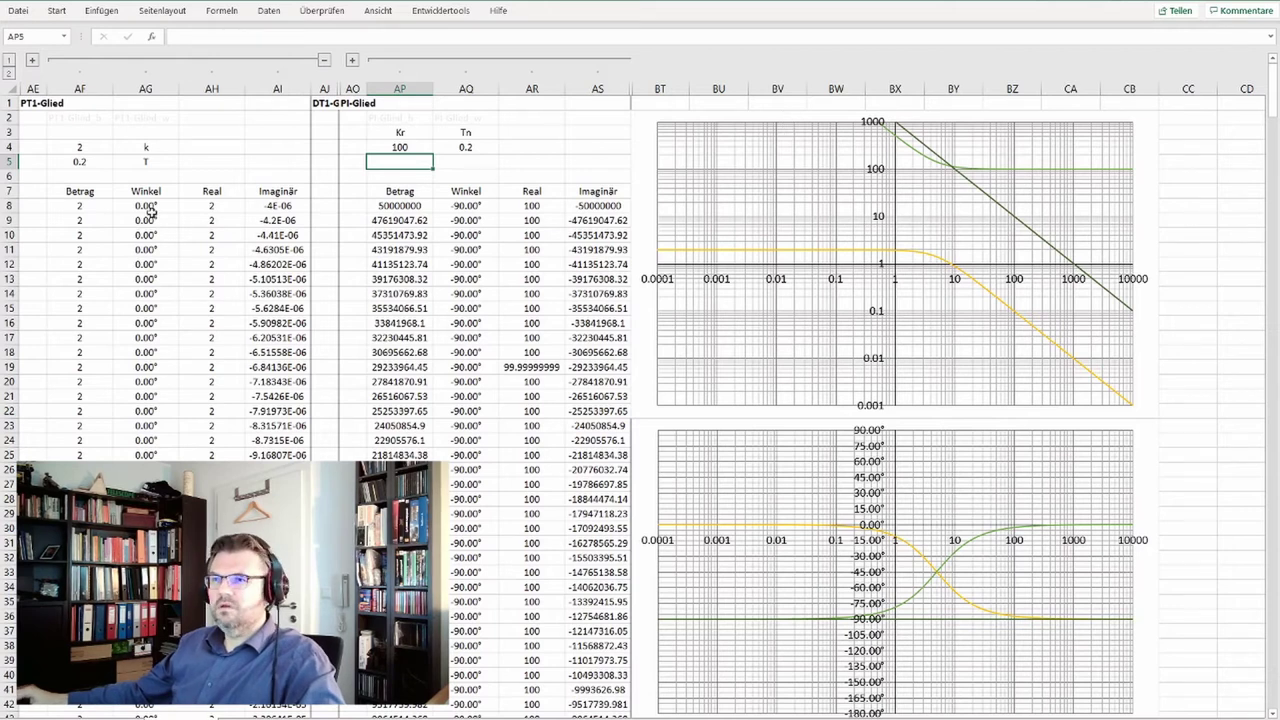
Step: Collapse the PT1-Glied column group and set PT2 damping D in BJ5 to 2
click(324, 61)
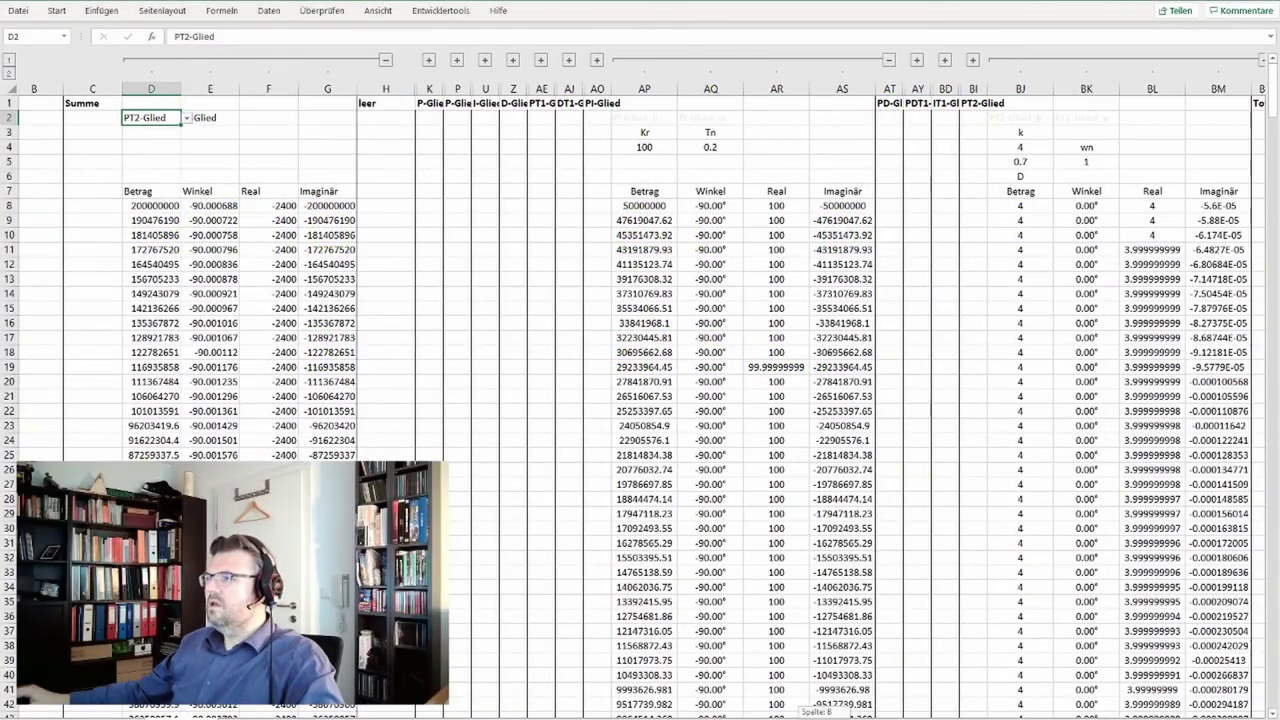
scroll(428, 145, right, 5)
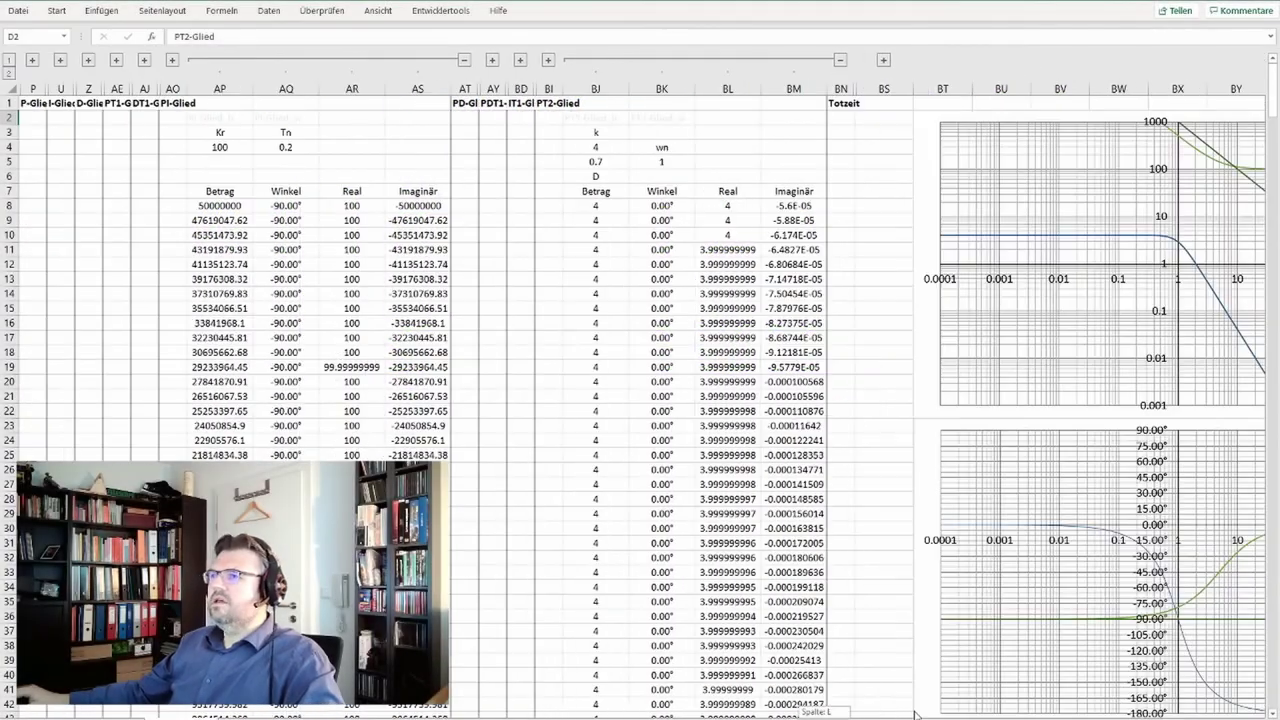
click(597, 161)
text(2)
key(Return)
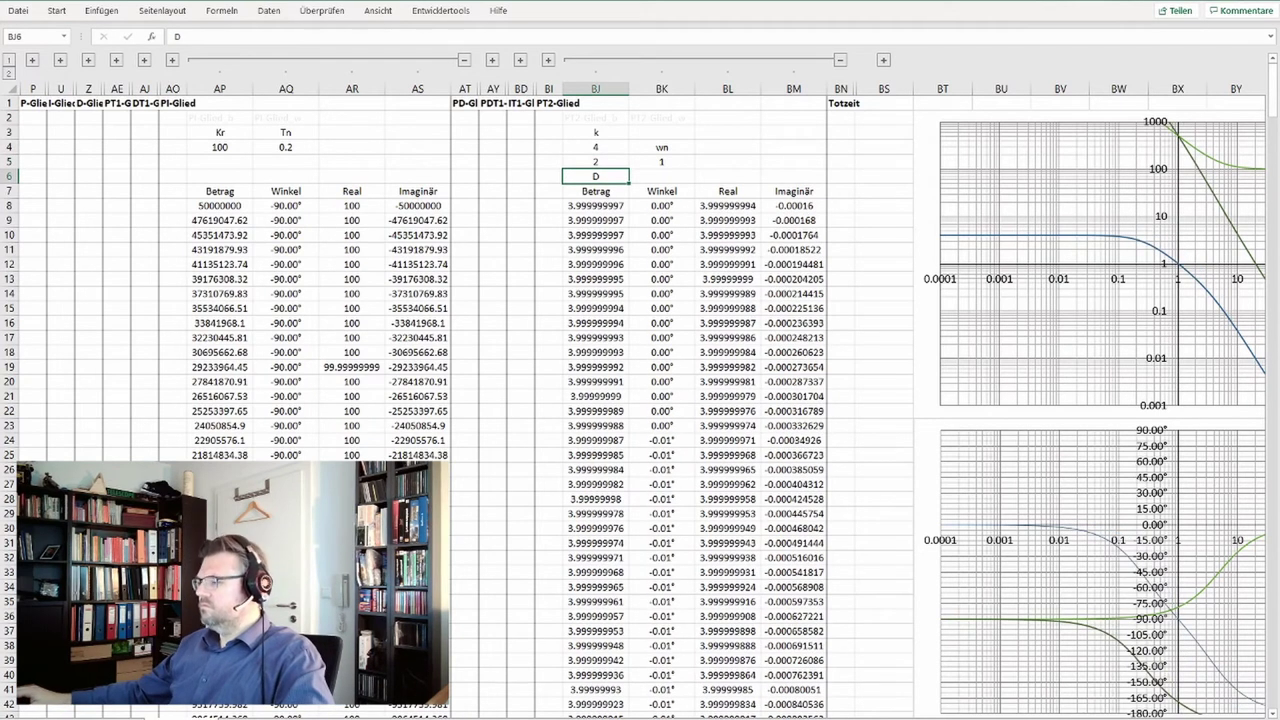
Step: Raise the PT2 damping to 5 and scroll across to compare the curves
scroll(634, 216, right, 2)
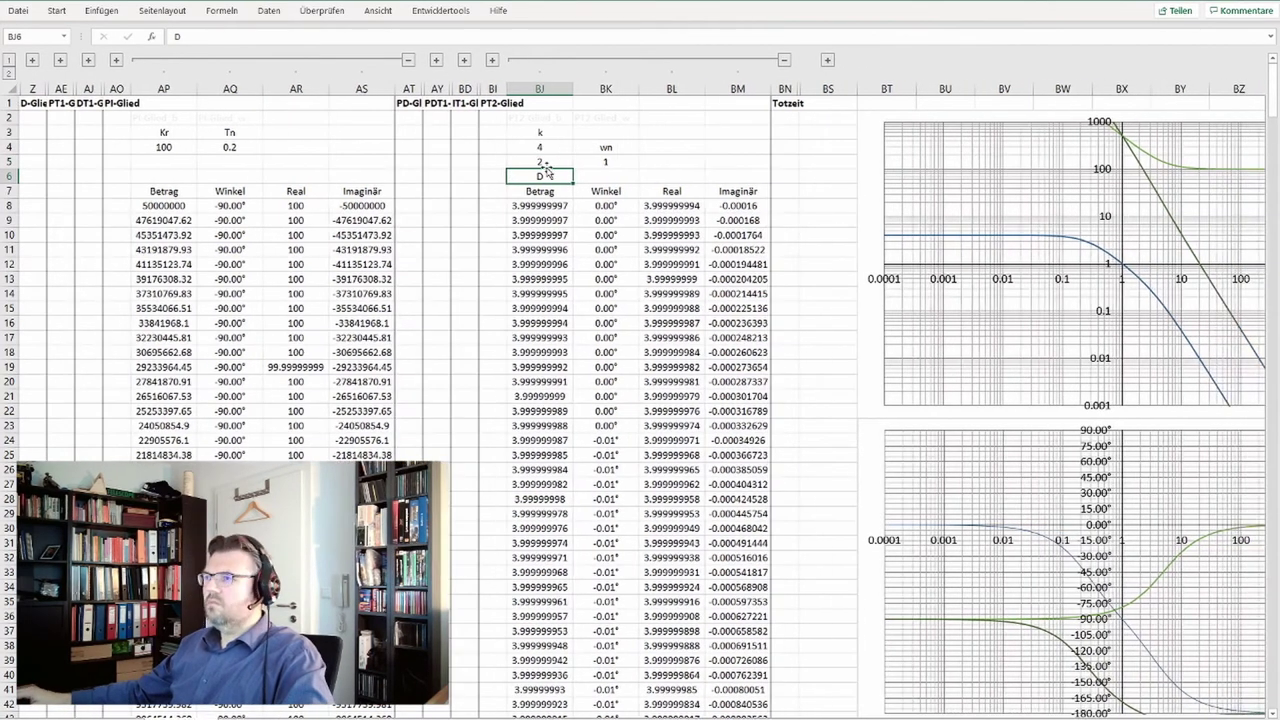
key(Up)
text(5)
key(Return)
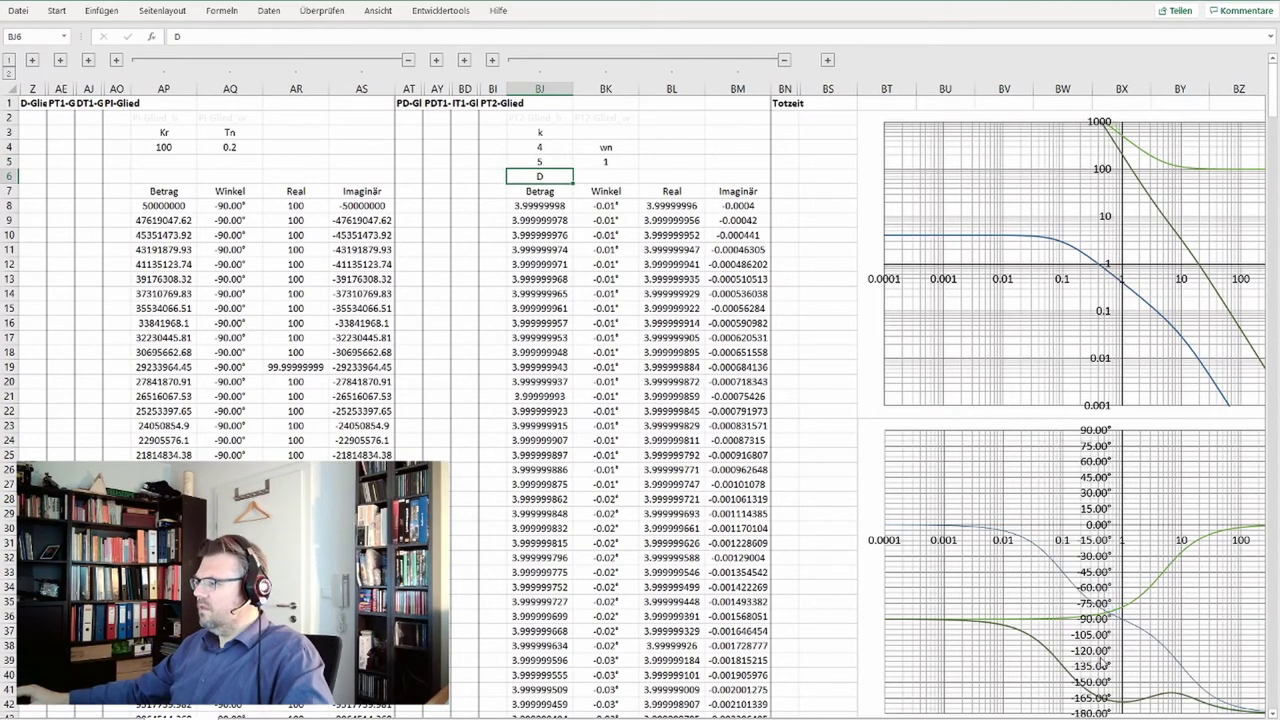
scroll(1040, 600, right, 3)
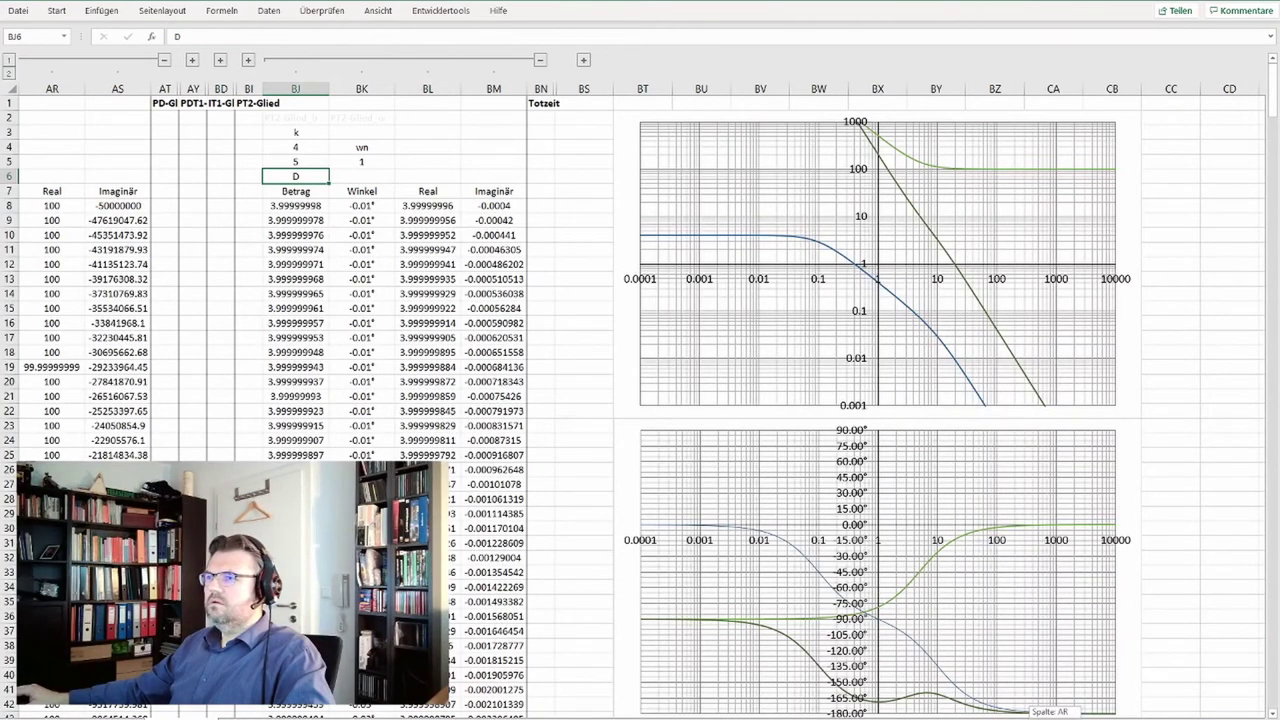
scroll(910, 444, left, 3)
scroll(910, 444, right, 3)
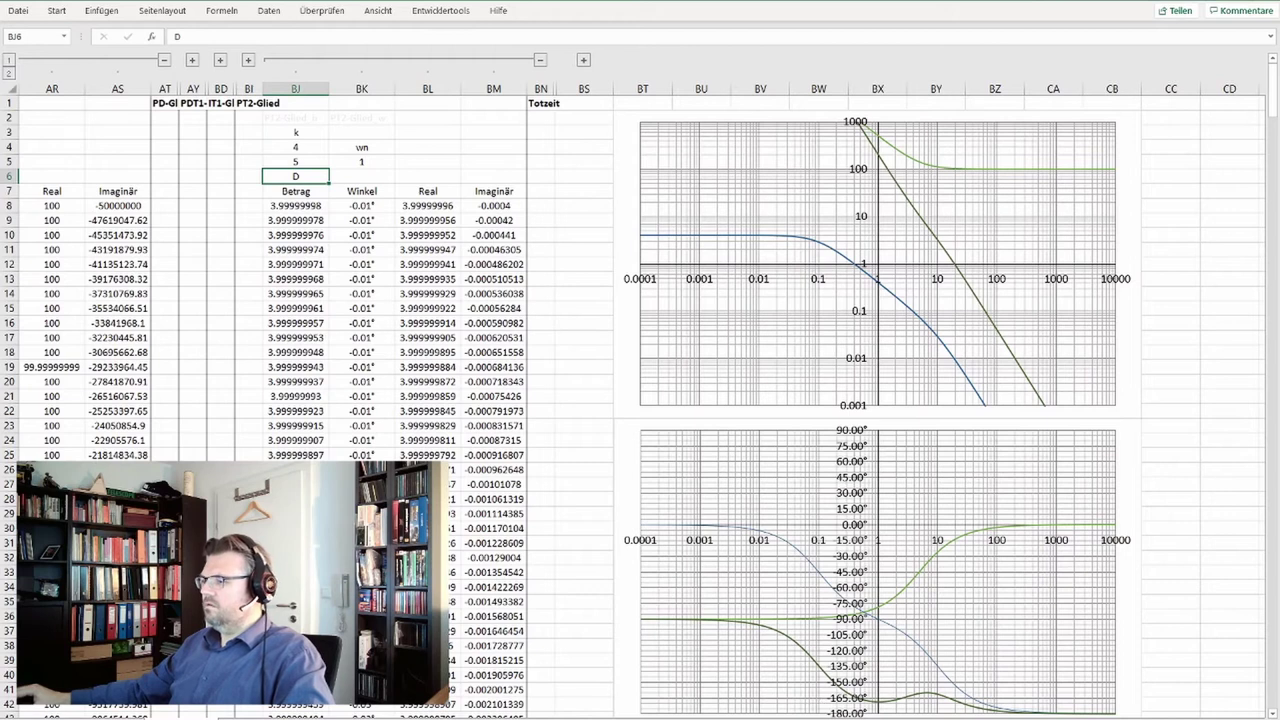
scroll(1000, 300, left, 1)
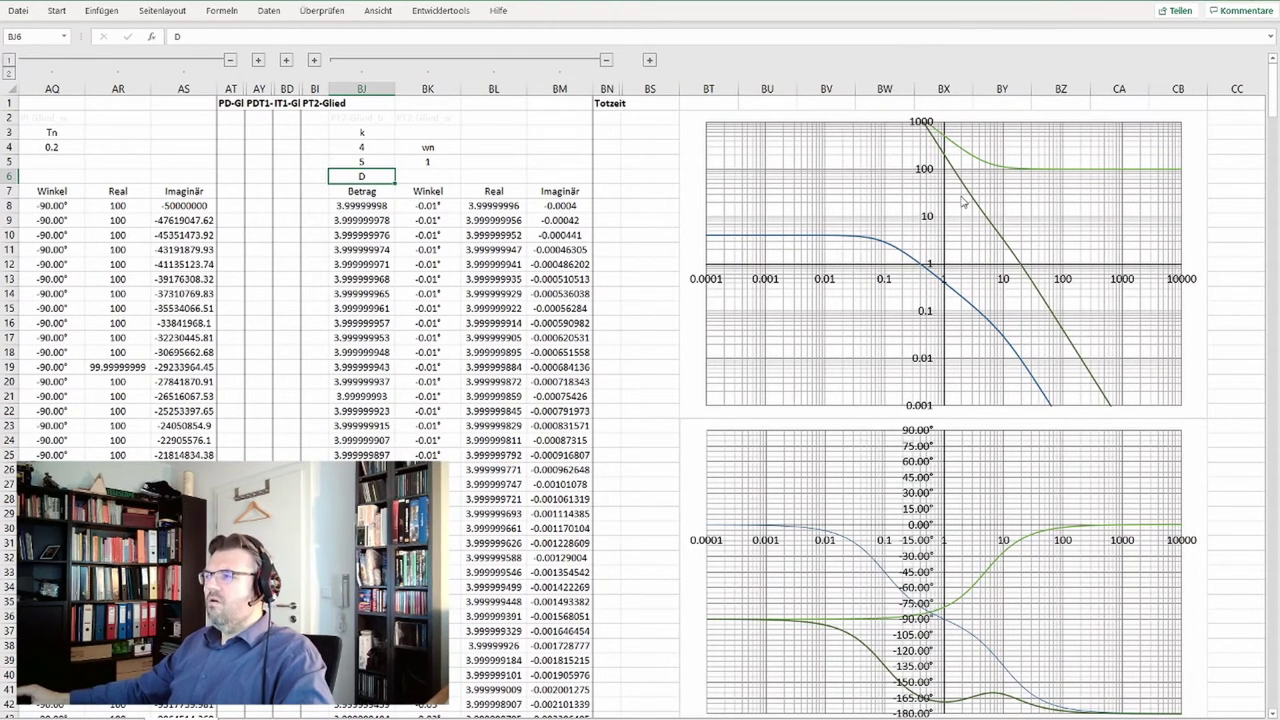
mouse_move(888, 246)
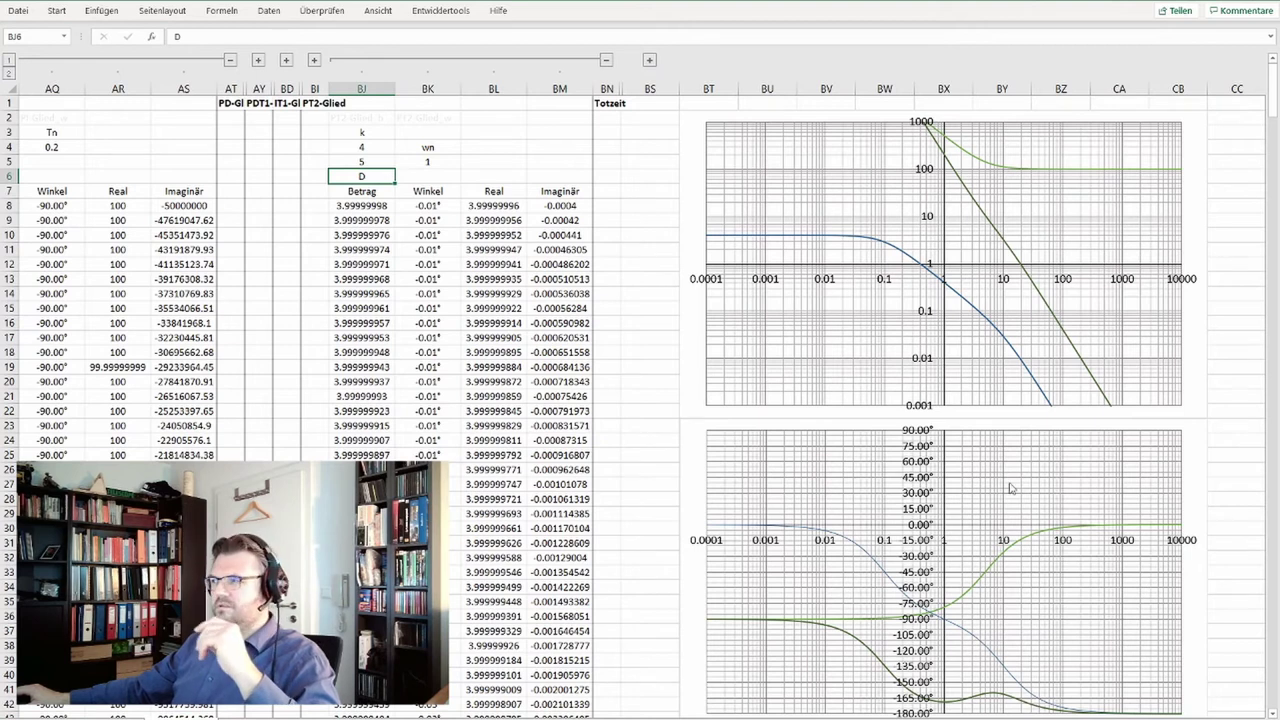
Step: Set the PI controller's Tn in AQ4 to 5
click(51, 150)
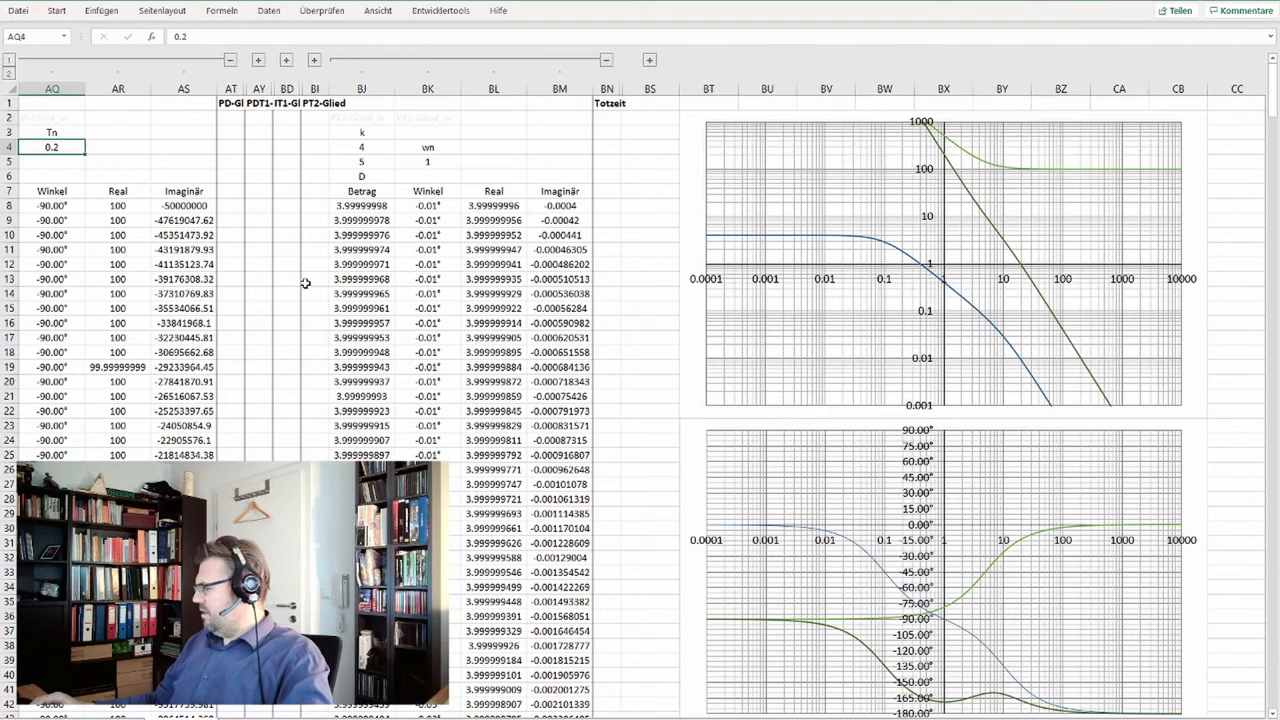
text(5)
key(ctrl+Return)
key(Return)
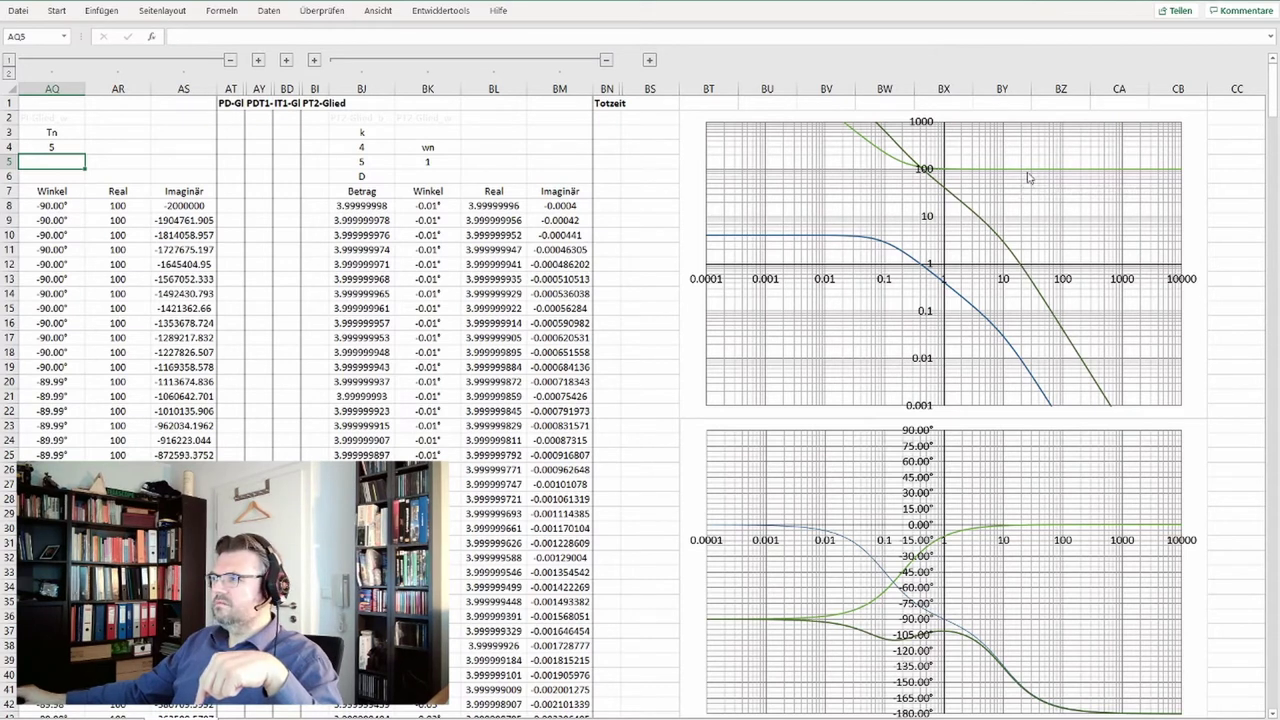
Step: Set the PI gain Kr in AP4 to 10
click(62, 148)
key(Left)
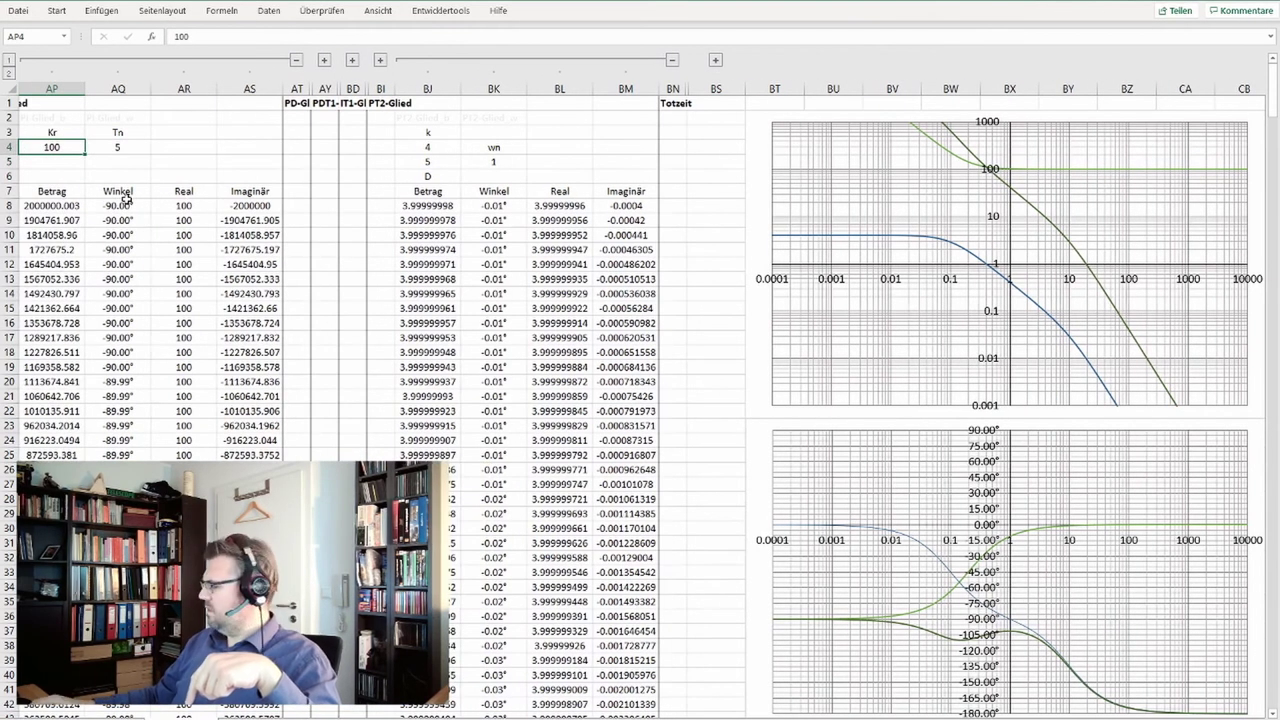
text(10)
key(Return)
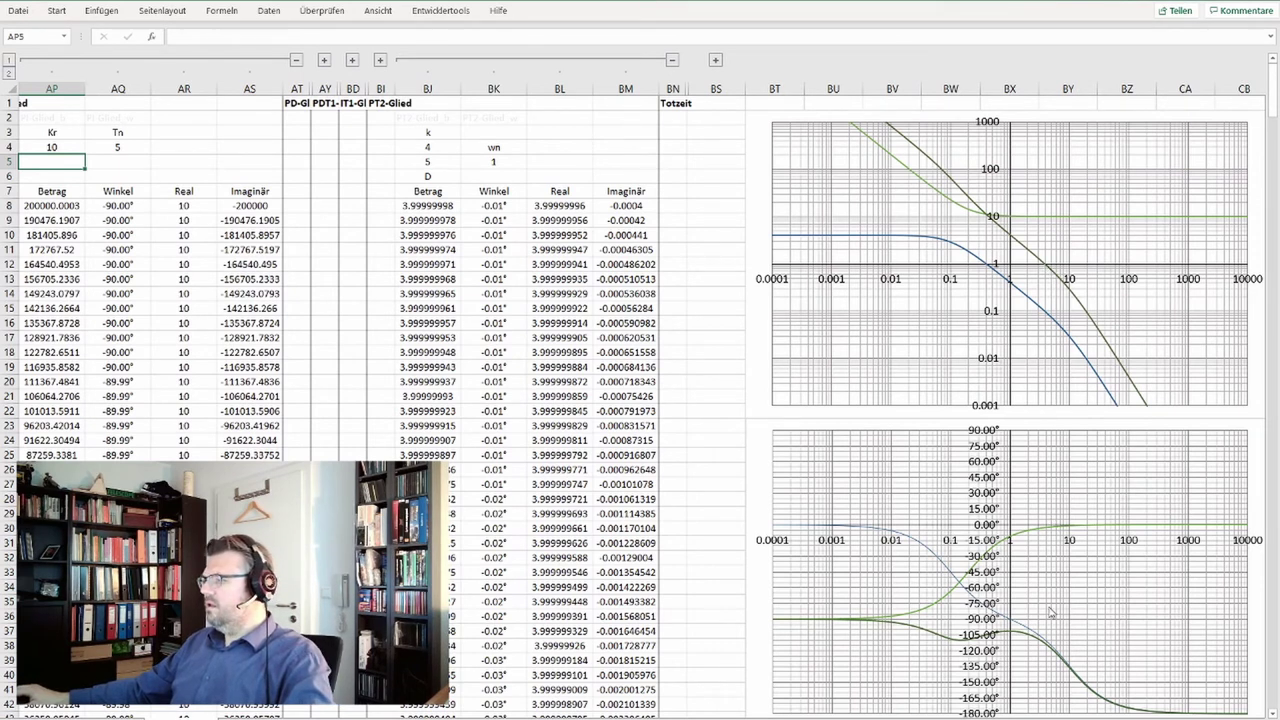
mouse_move(1058, 657)
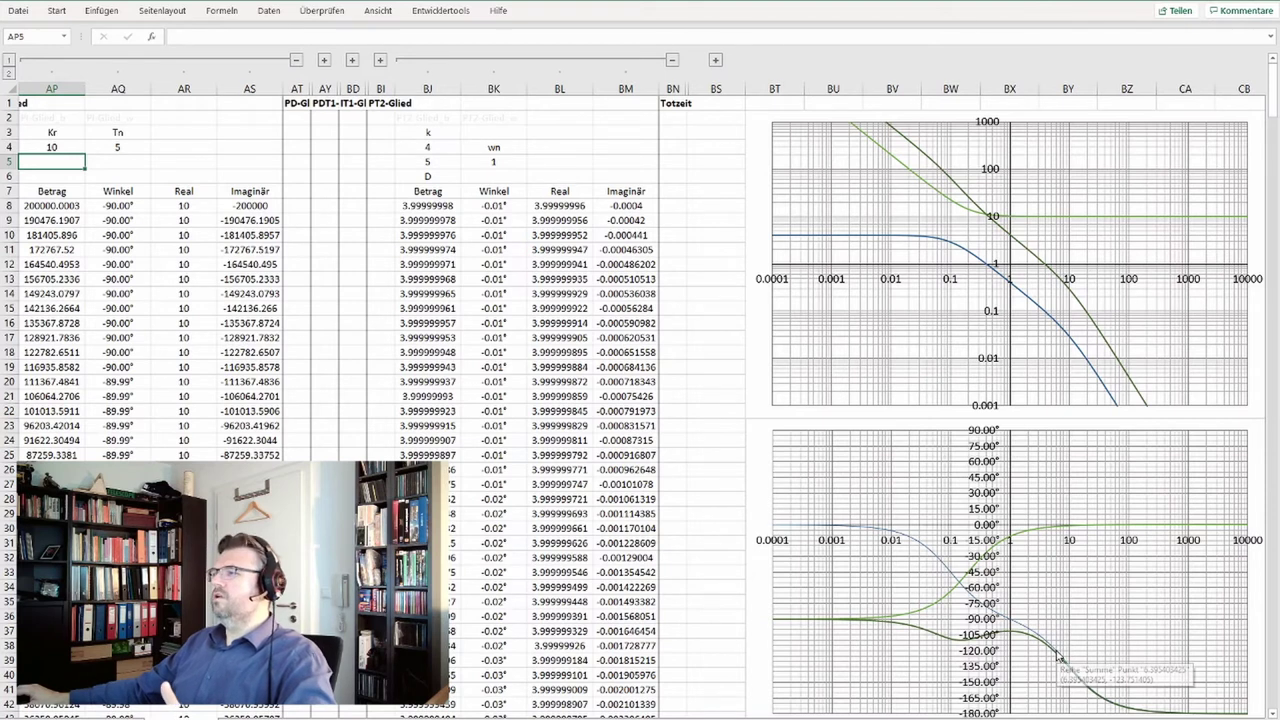
scroll(810, 210, right, 2)
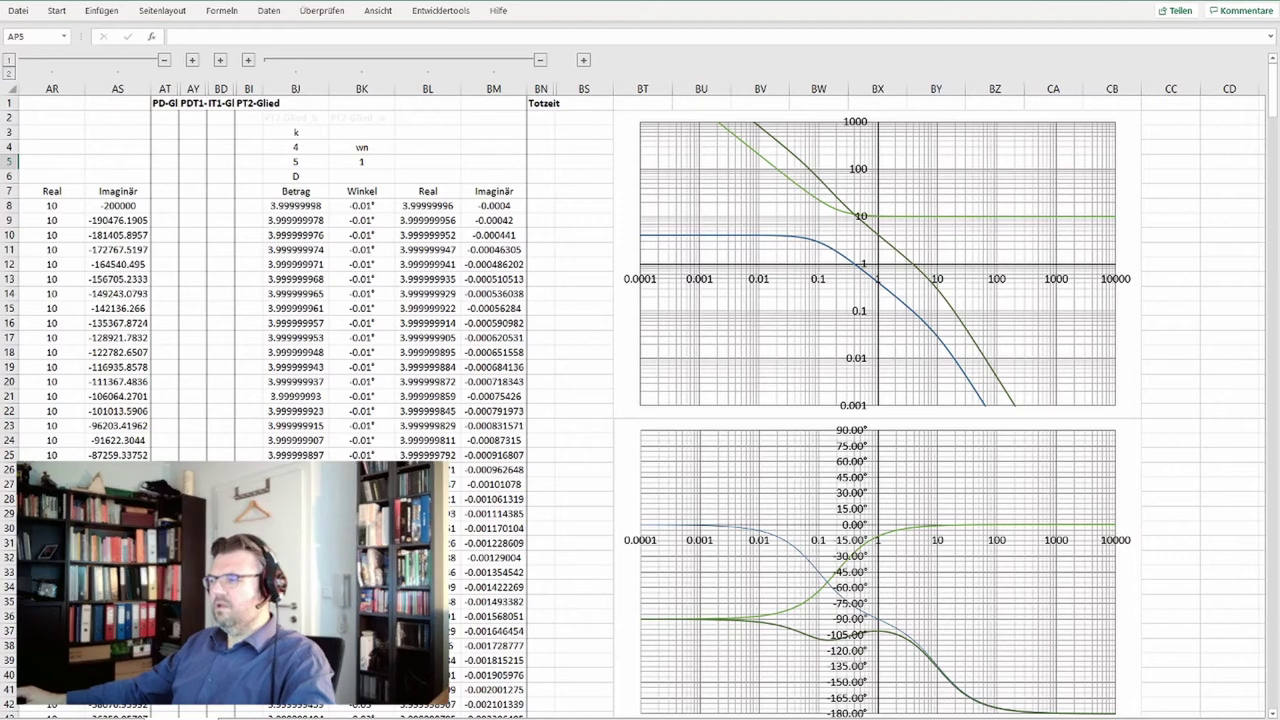
Step: Set the PI controller's Tn in AQ4 to 10
scroll(1010, 712, left, 2)
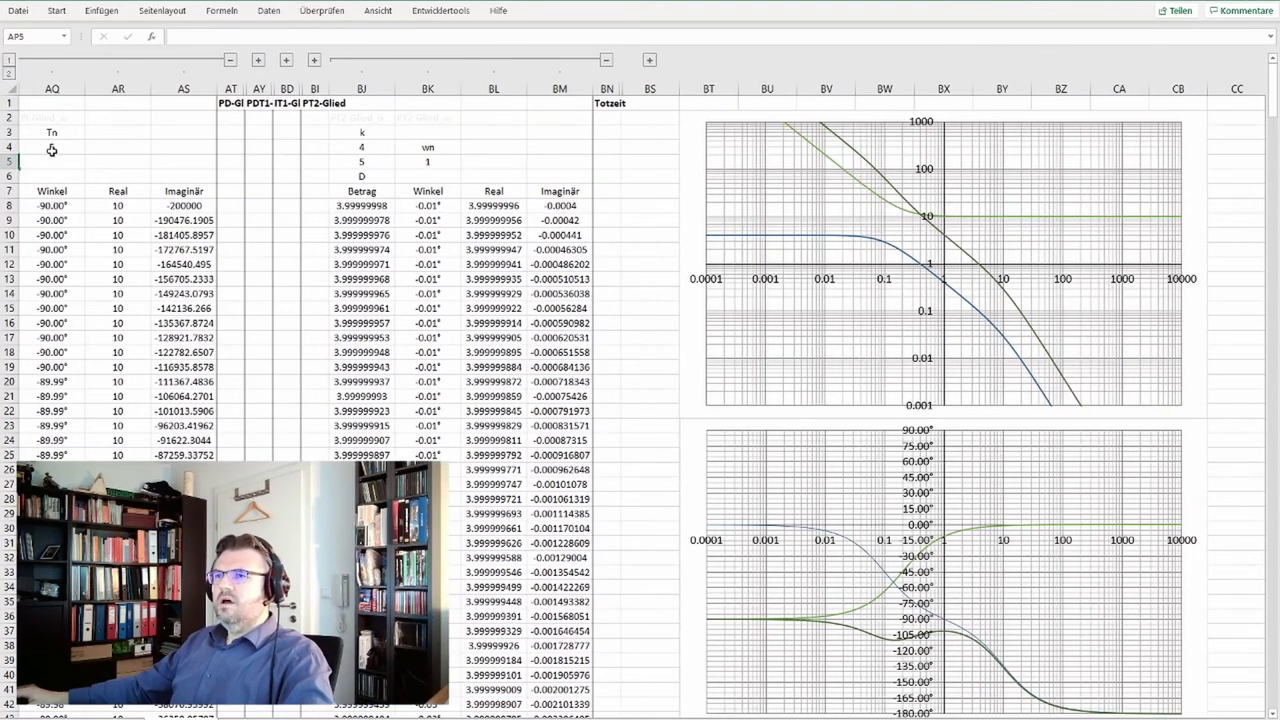
click(52, 149)
text(10)
key(Return)
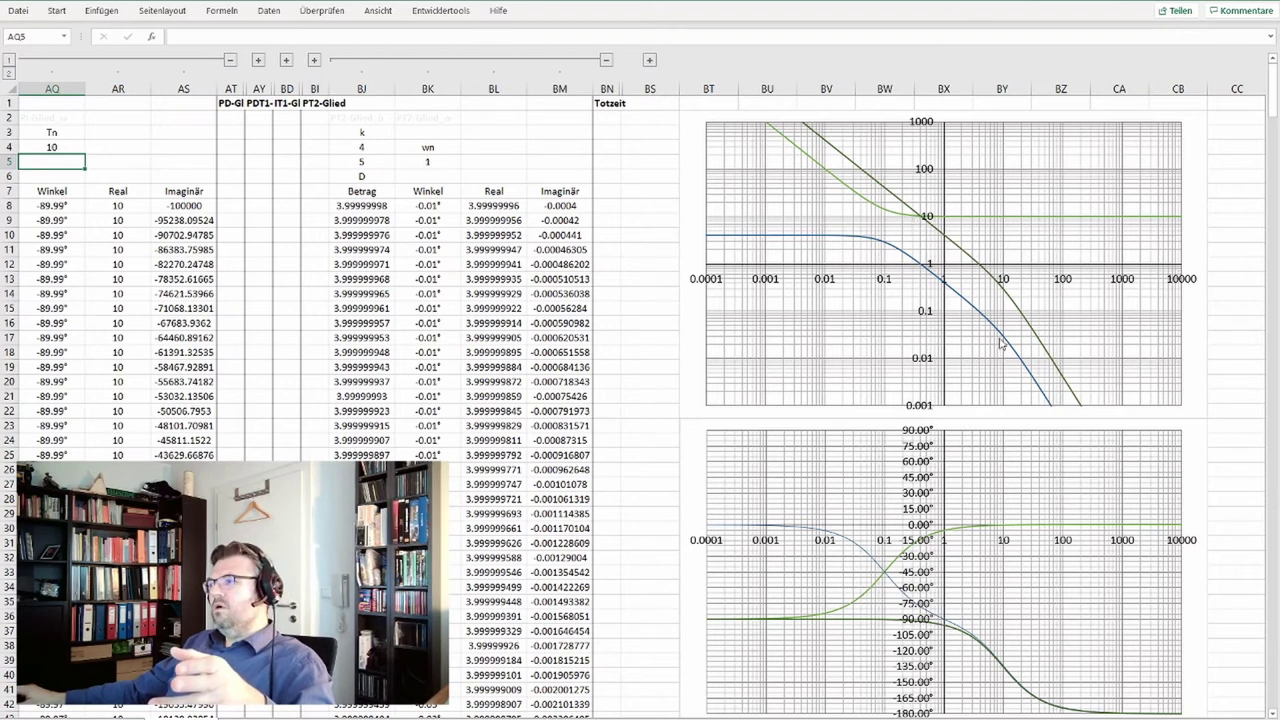
mouse_move(999, 340)
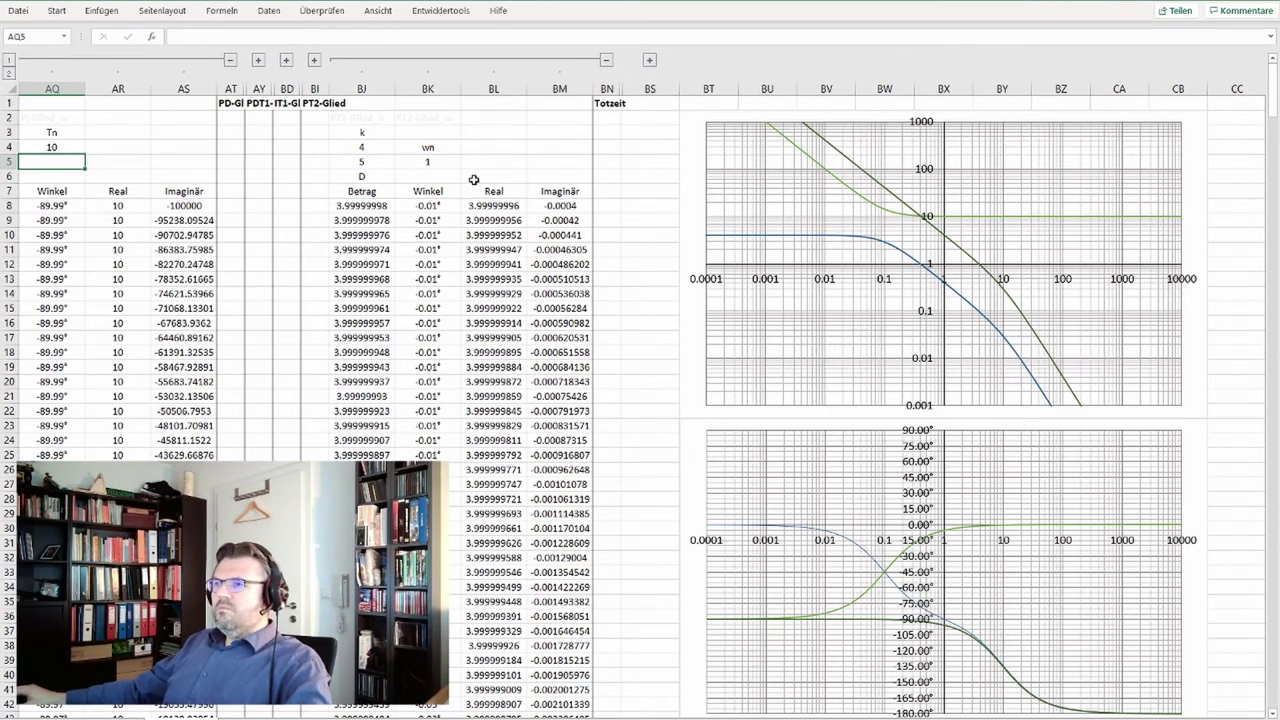
Step: Try Kr 20 in AP4, then return it to 10
click(52, 150)
key(Left)
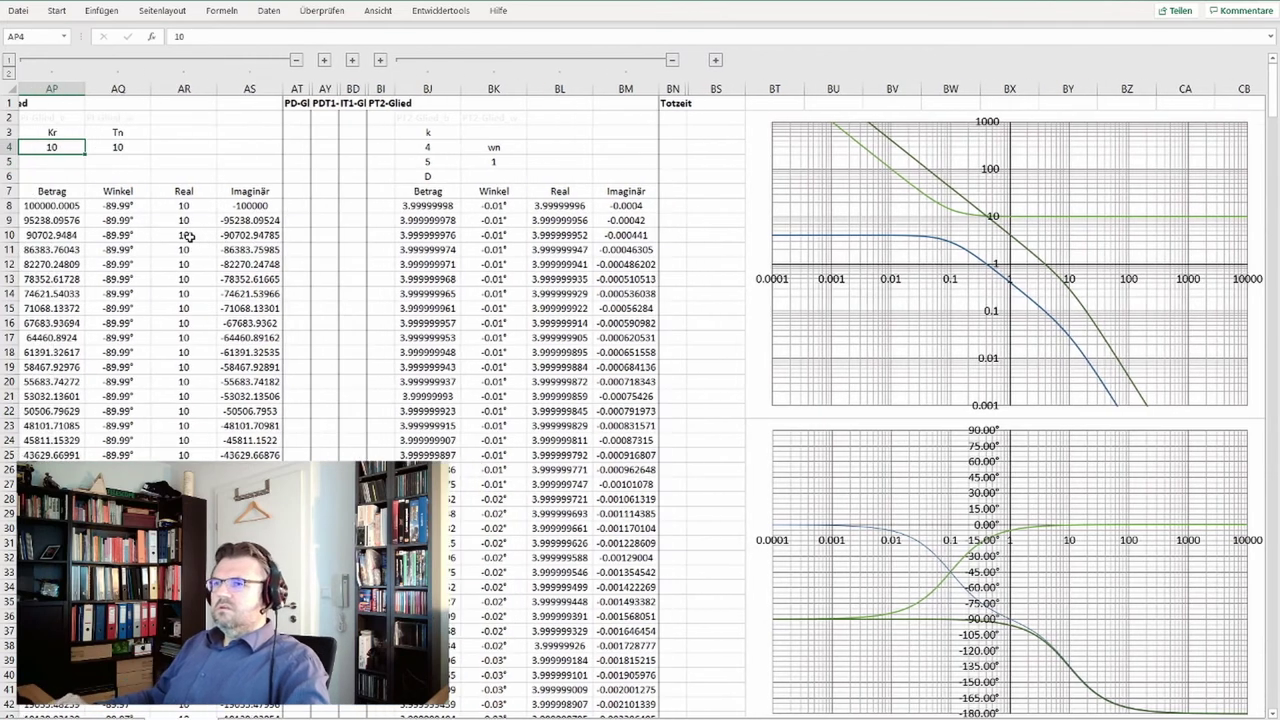
text(20)
key(Return)
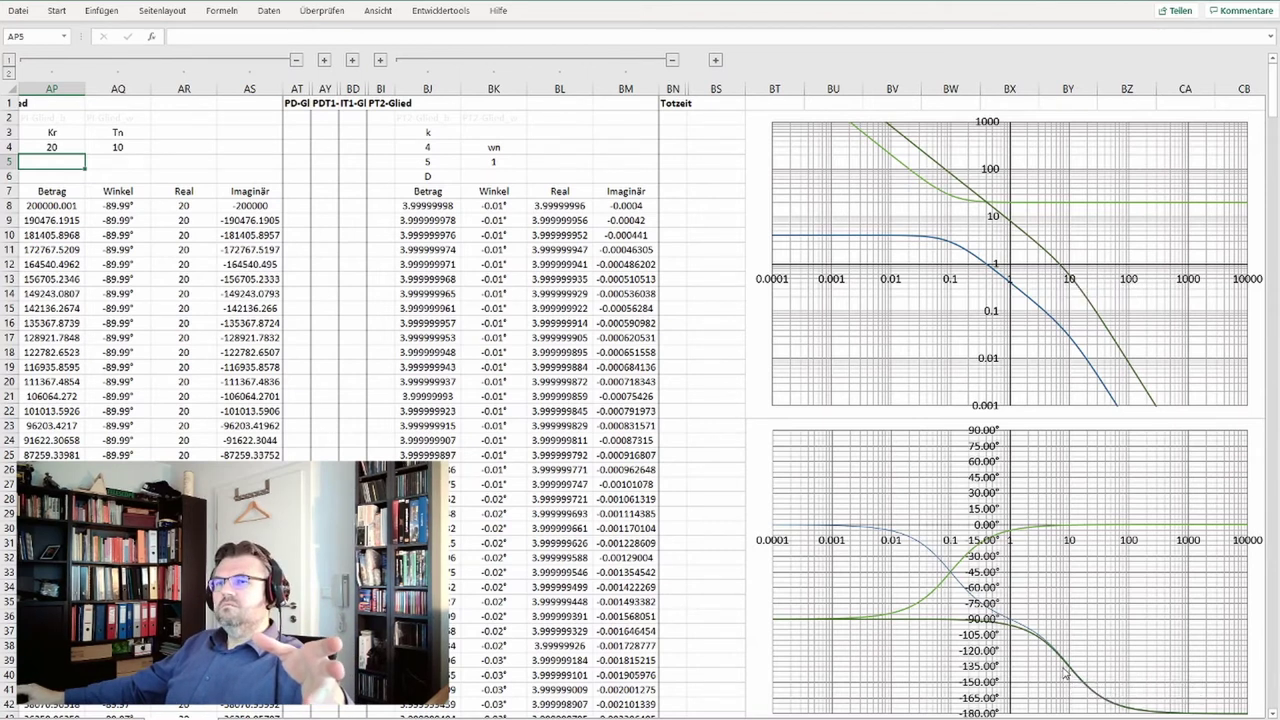
click(52, 147)
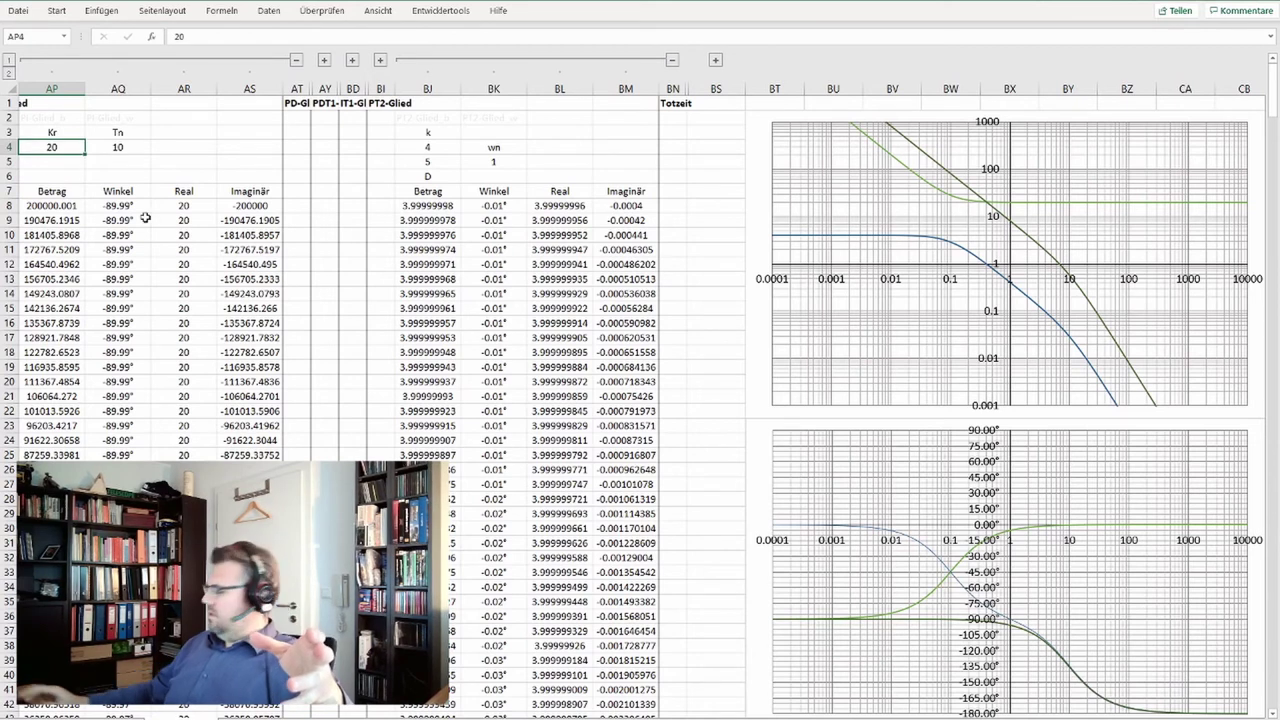
text(10)
key(Return)
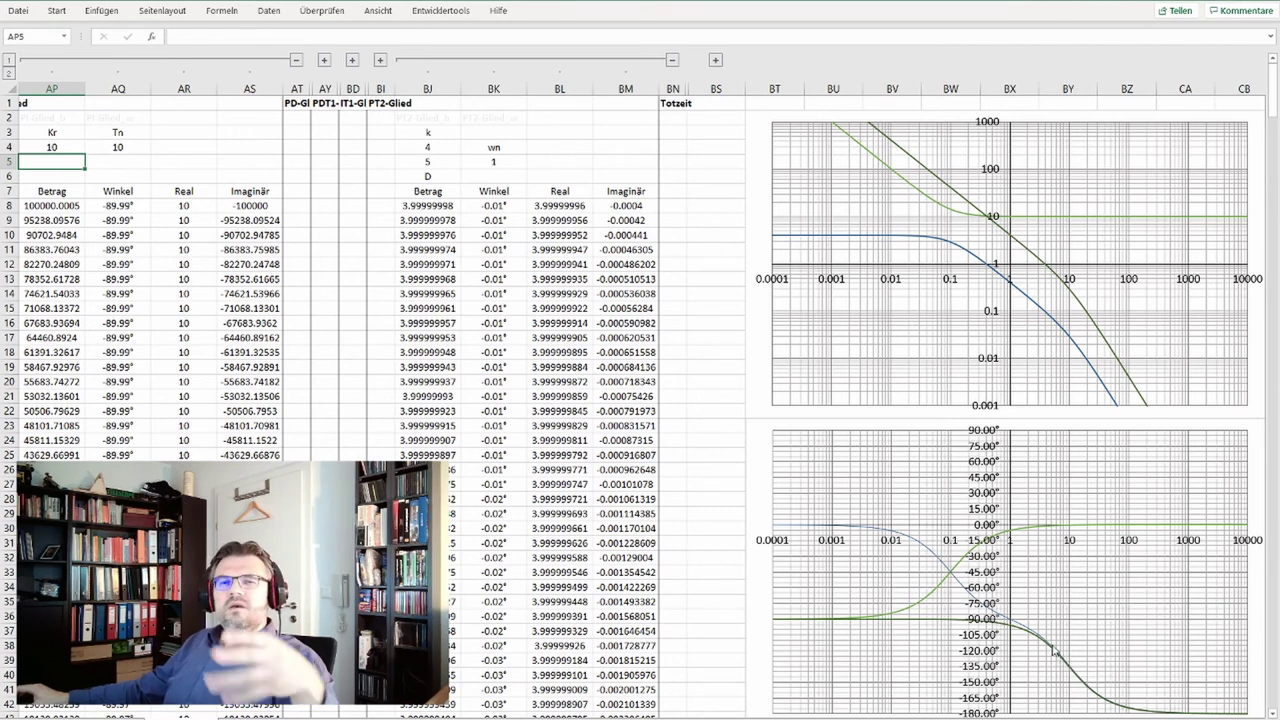
mouse_move(1055, 651)
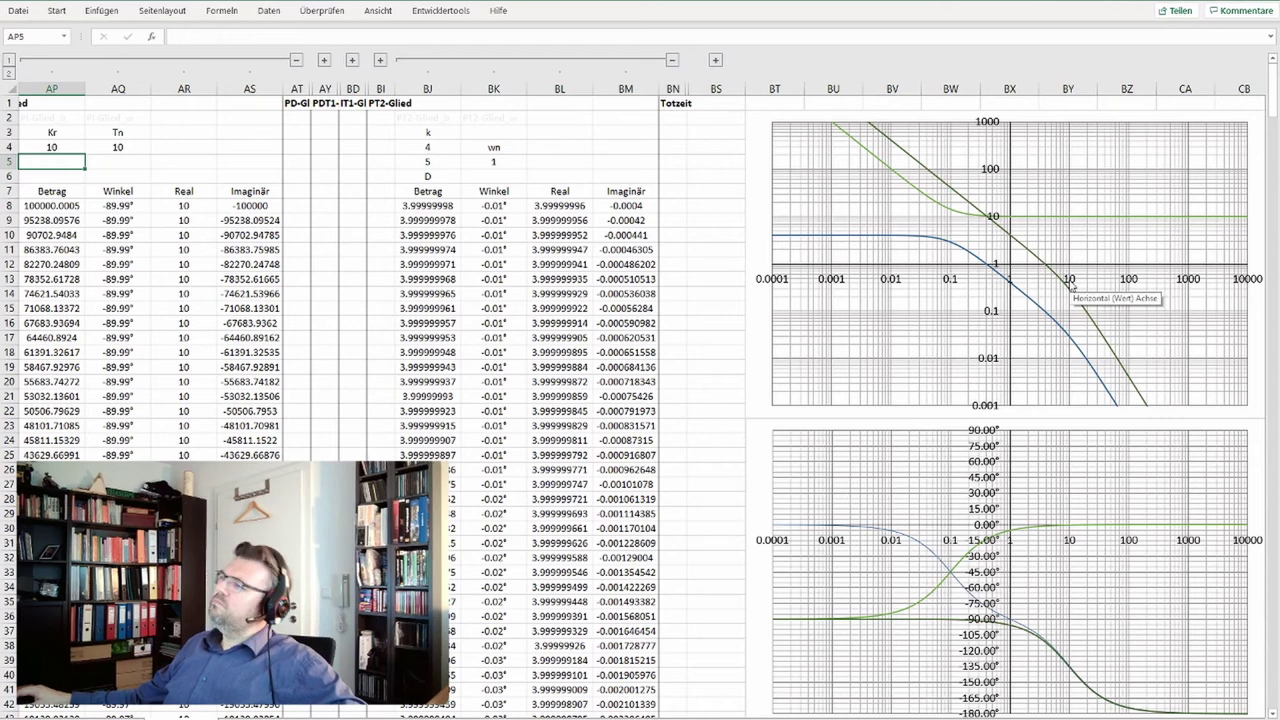
mouse_move(1047, 277)
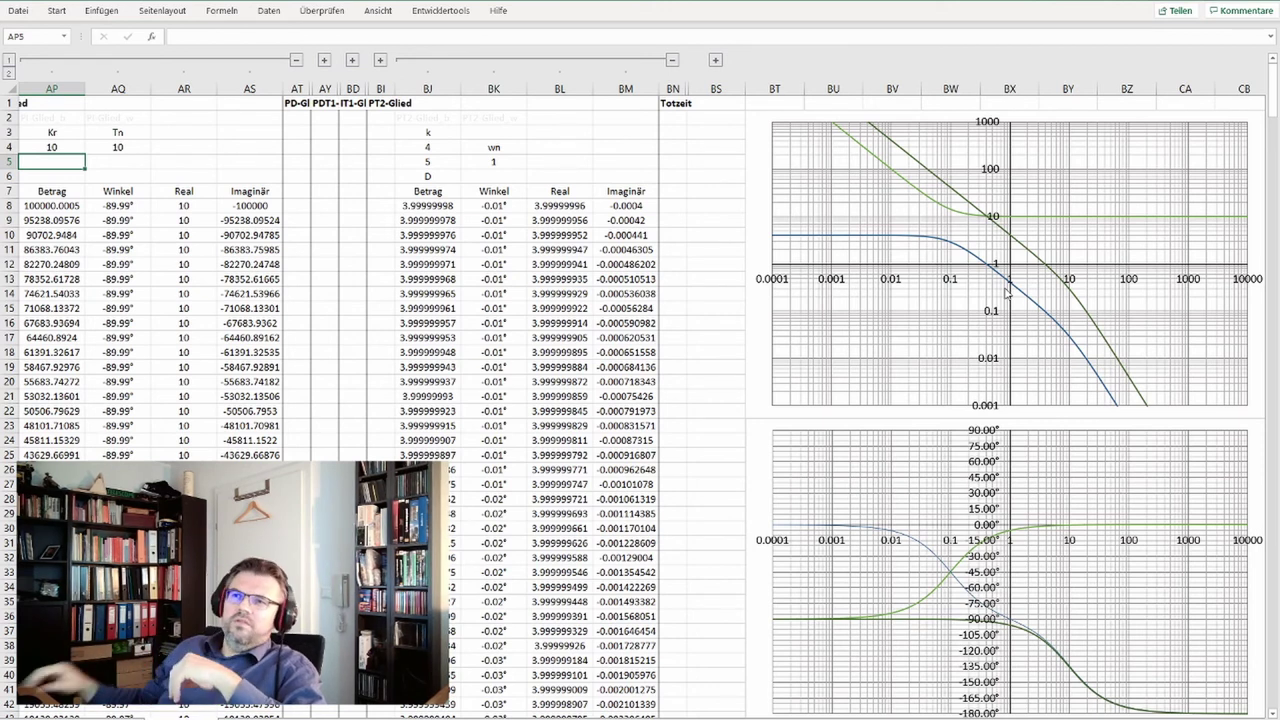
drag(52, 147, 140, 147)
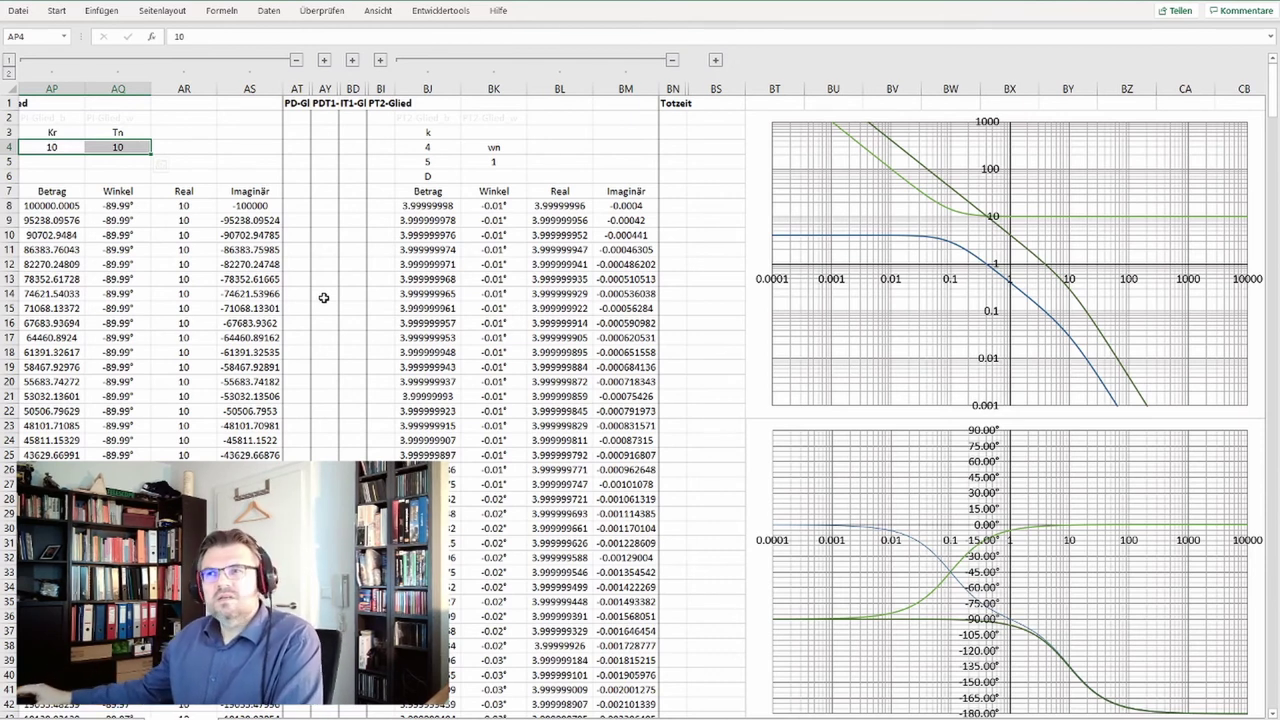
drag(372, 104, 625, 455)
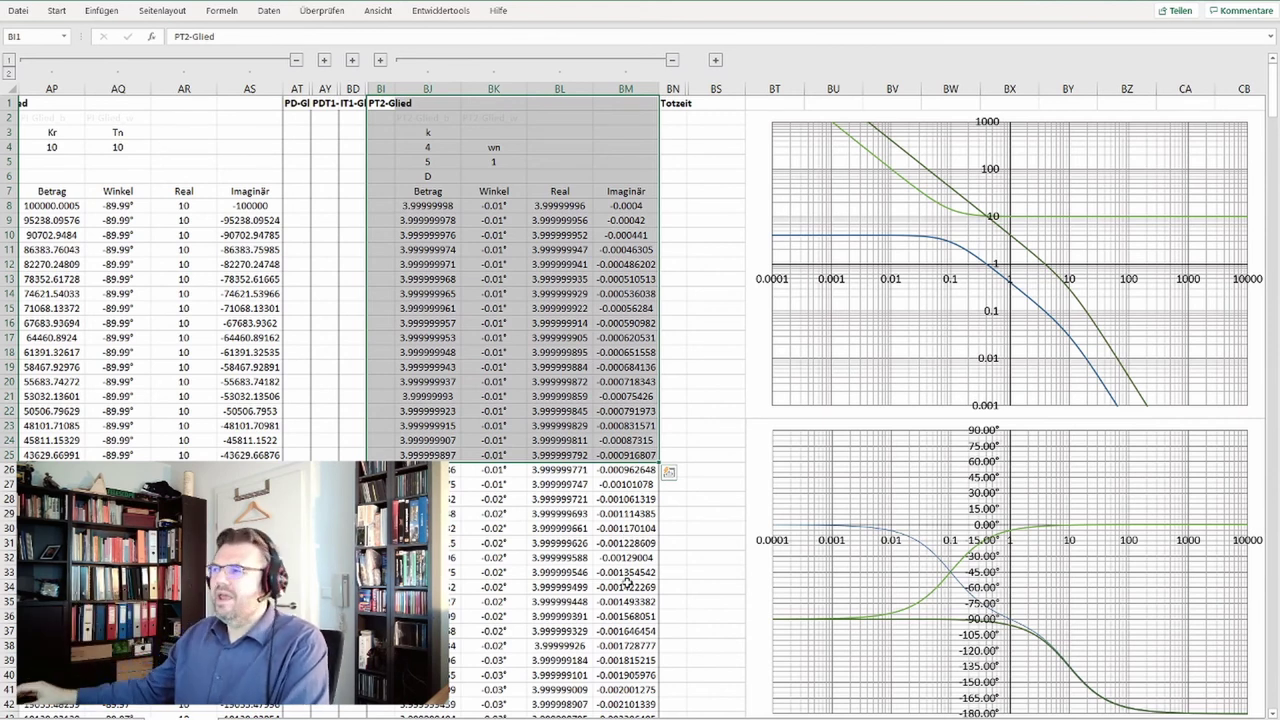
click(760, 400)
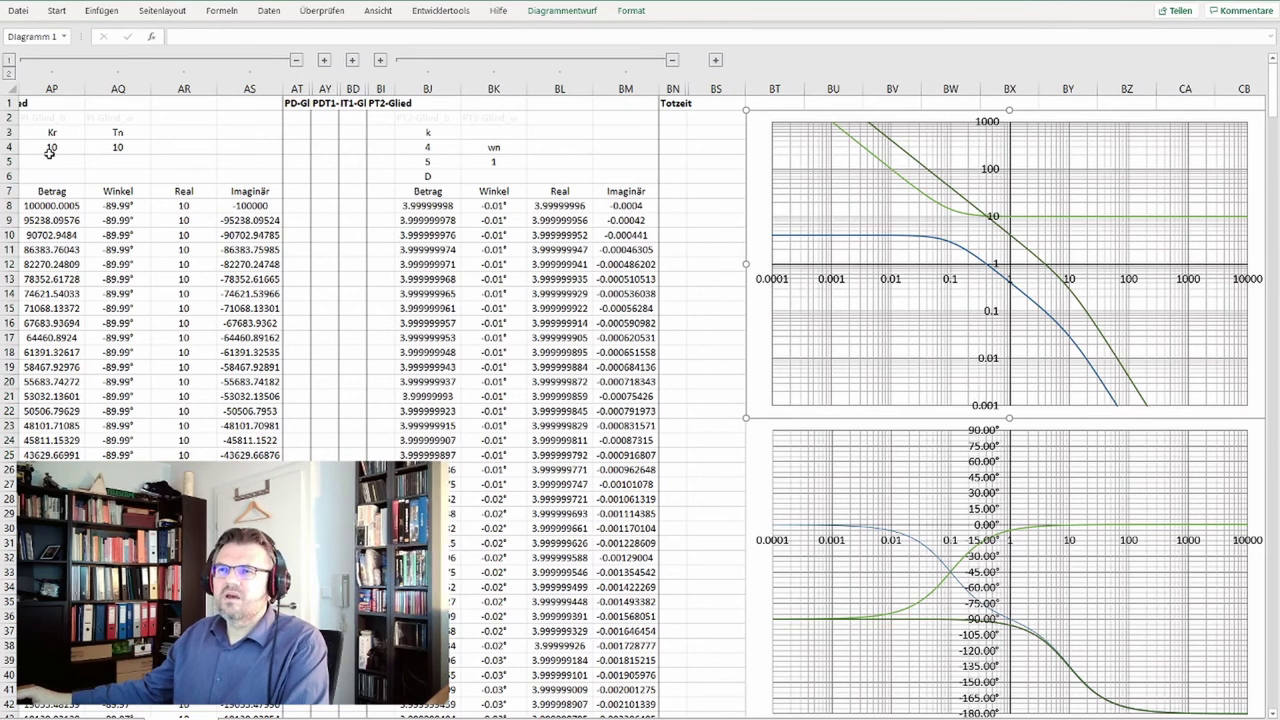
drag(50, 148, 103, 148)
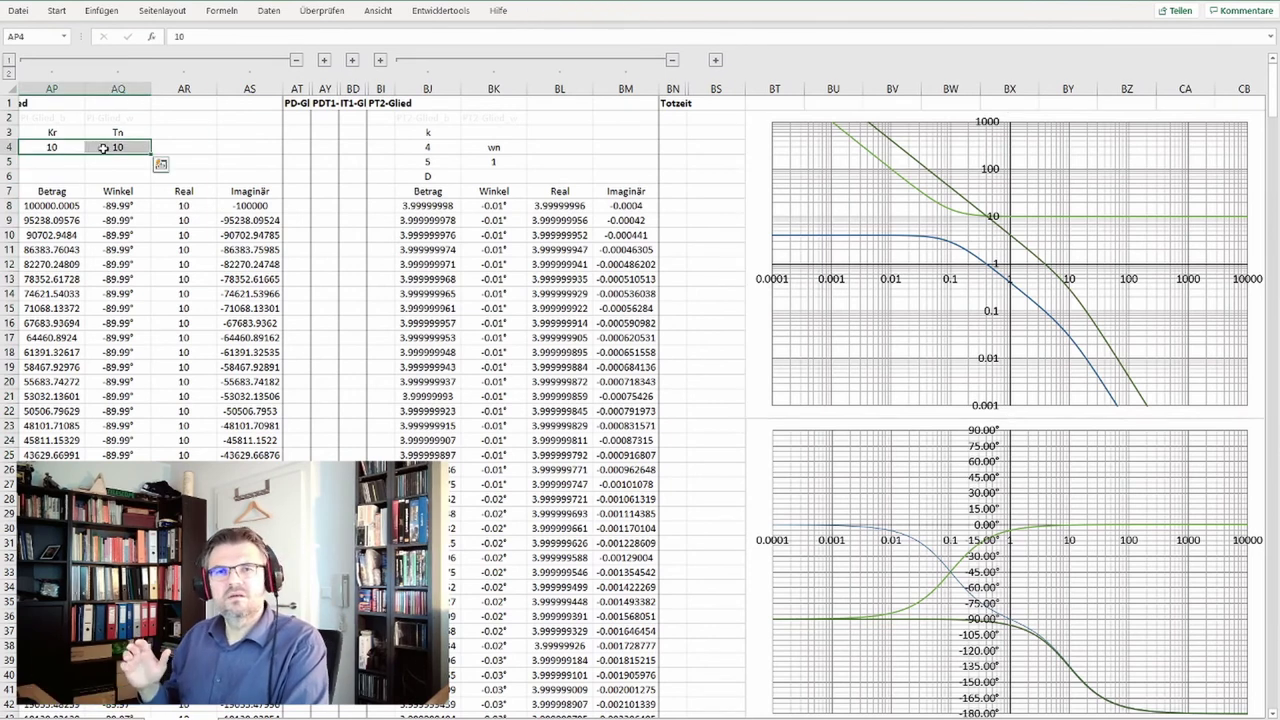